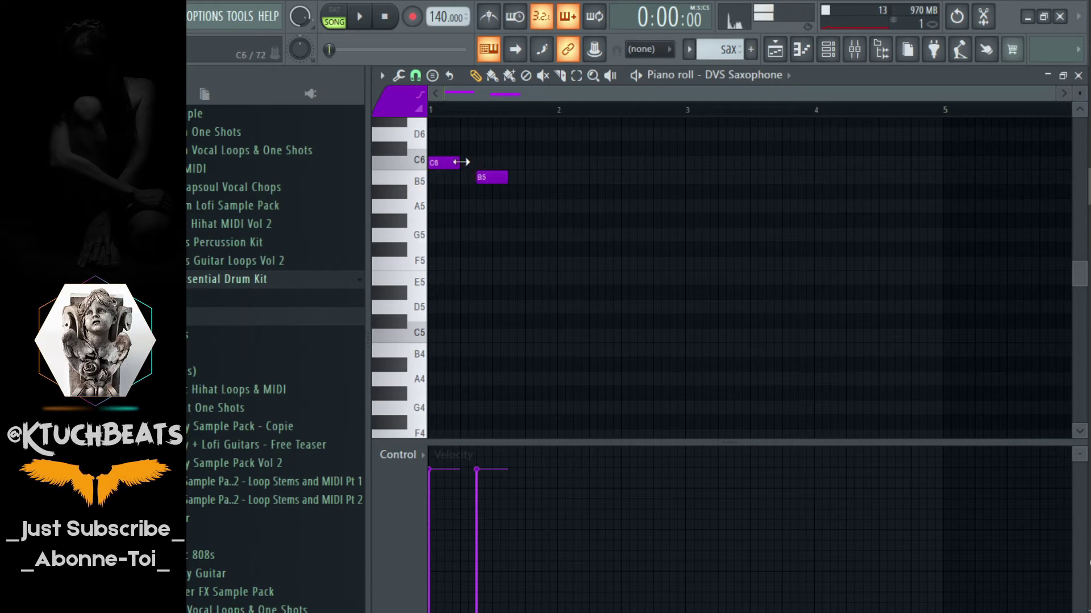
Step: Complete the four-bar DVS Saxophone melody with A5, F5, E5, C6, B5 and A5 notes, ending on a short B5
left_click(529, 260)
mouse_move(534, 283)
left_mouse_down()
mouse_move(862, 292)
mouse_move(781, 292)
left_mouse_up()
key("space")
scroll(681, 272, "up", 3)
left_click_drag(783, 306, 934, 306)
left_click(918, 336)
key("space")
scroll(893, 312, "down", 2, "ctrl")
key("space")
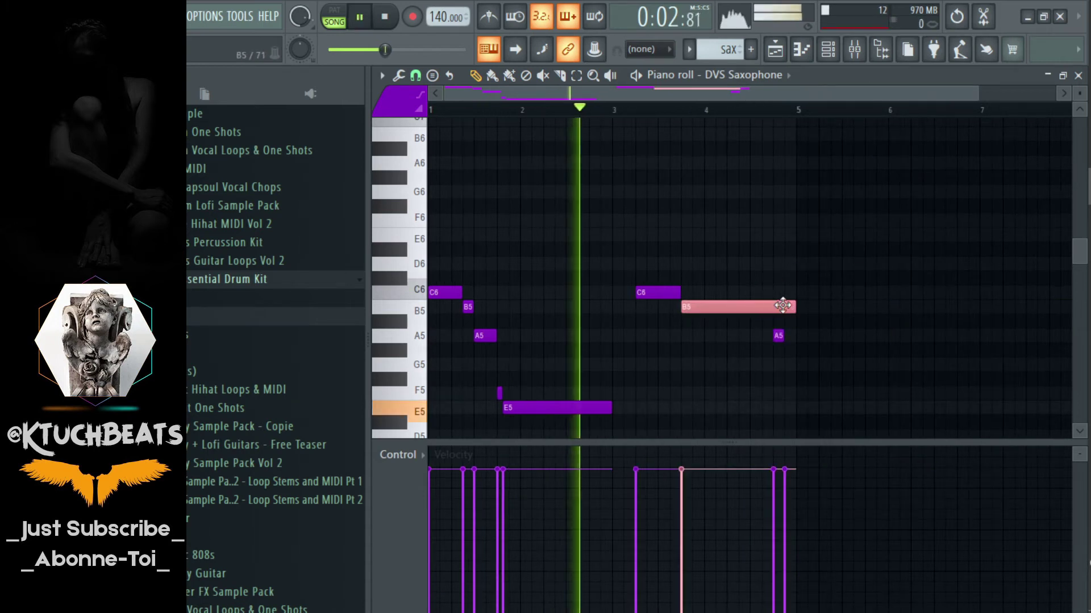
left_click_drag(794, 307, 772, 307)
left_click(790, 307)
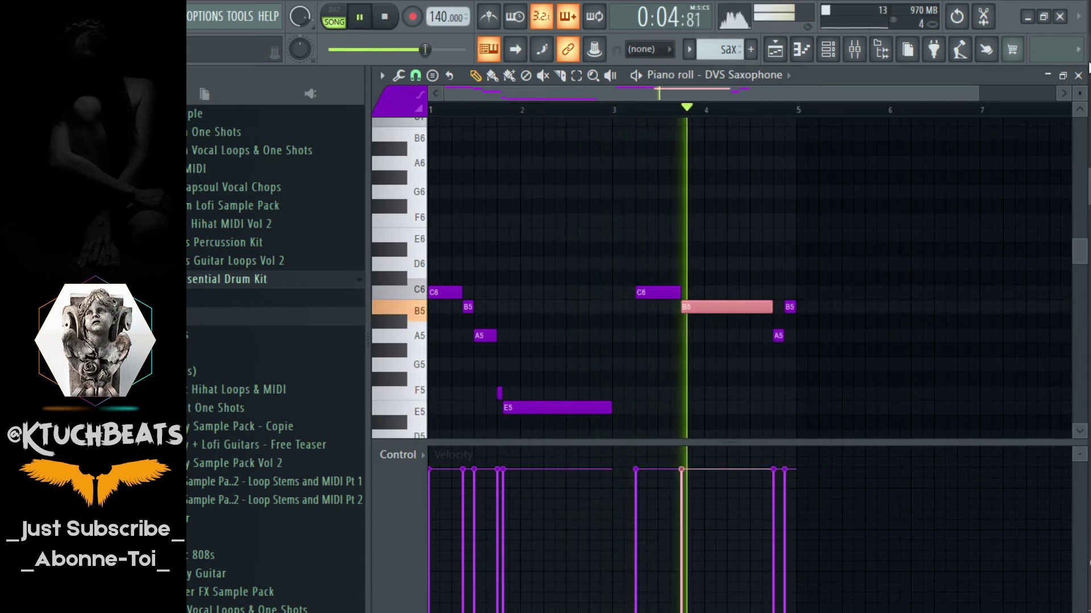
Step: Duplicate the saxophone melody into bars 5 to 8, deselect the notes, and close the piano roll
key("F7")
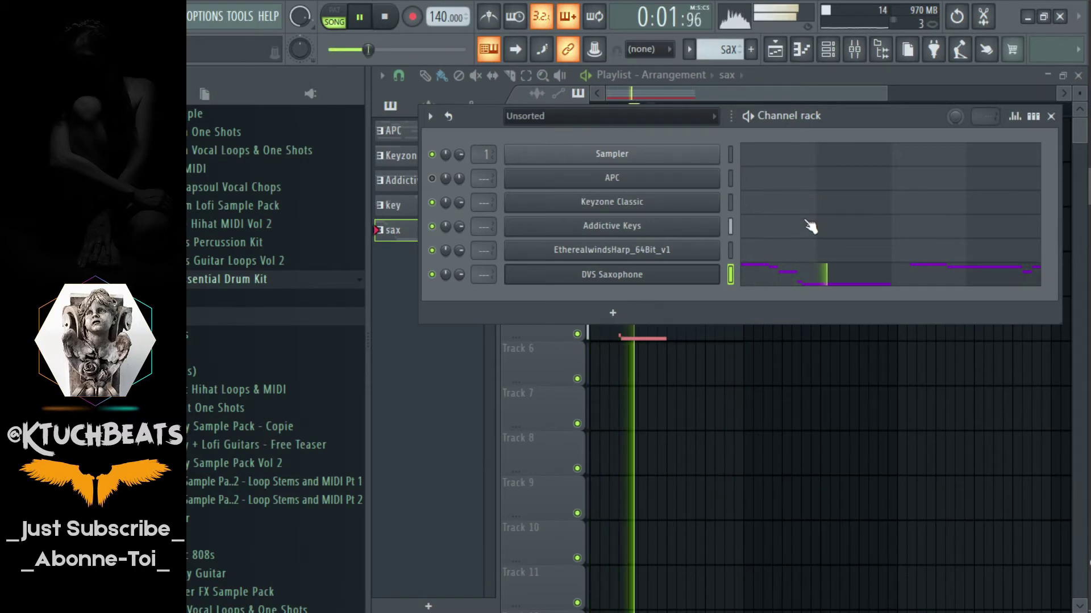
left_click(832, 286)
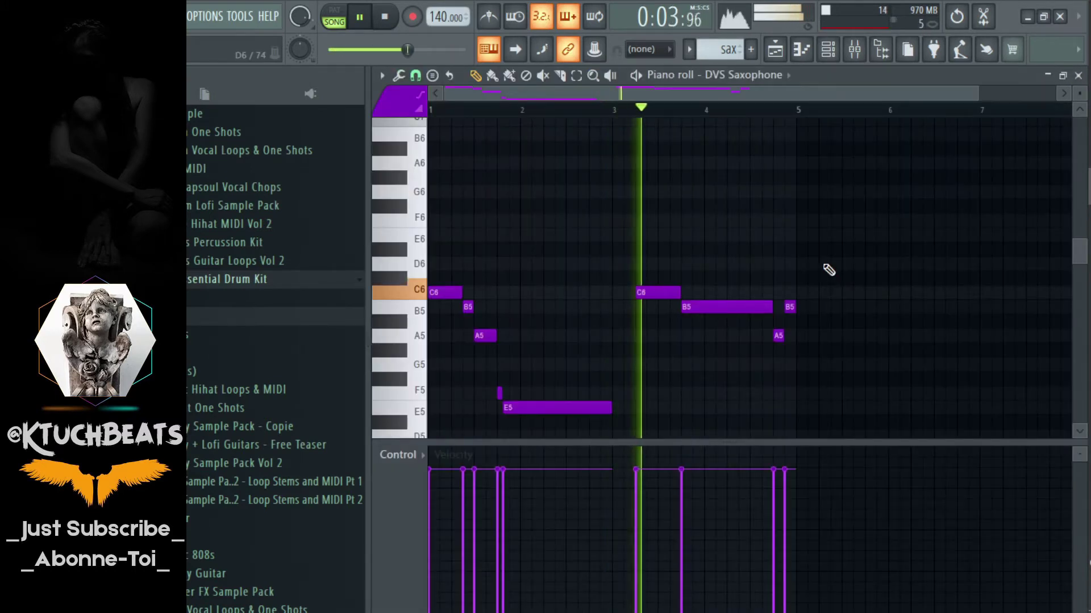
key("ctrl+b")
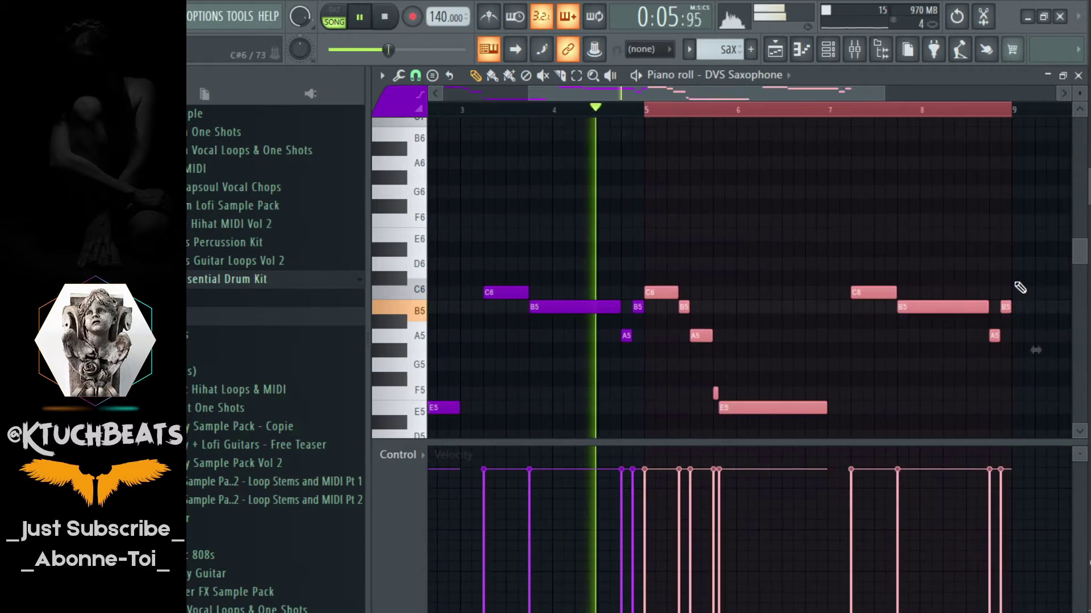
key("ctrl+d")
key("space")
left_click(1078, 75)
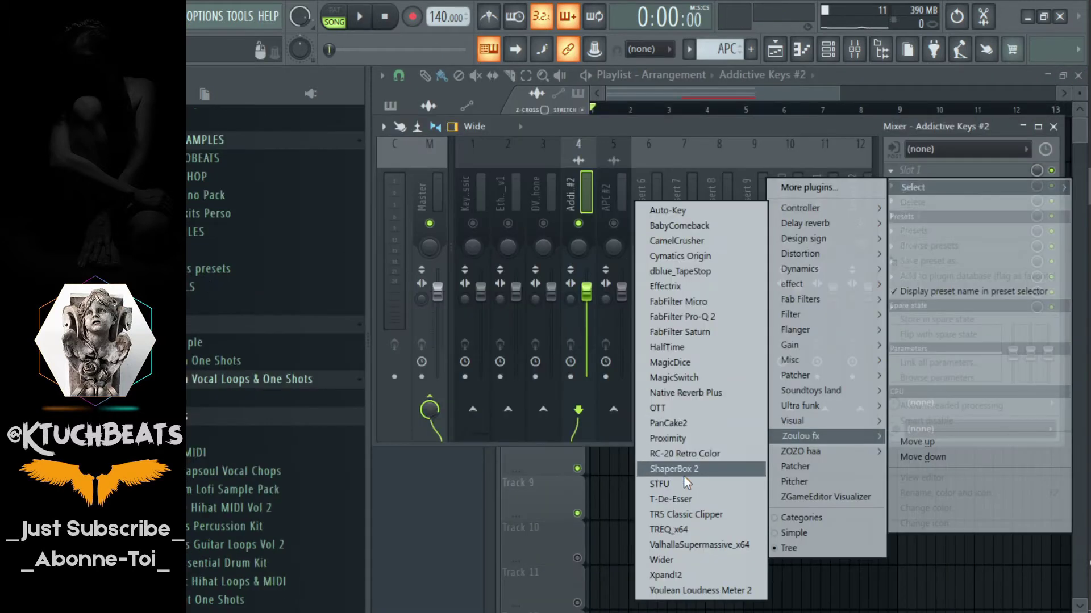
Step: Load STFU in the first effect slot of the Addictive Keys #2 mixer track and audition it during playback
left_click(684, 478)
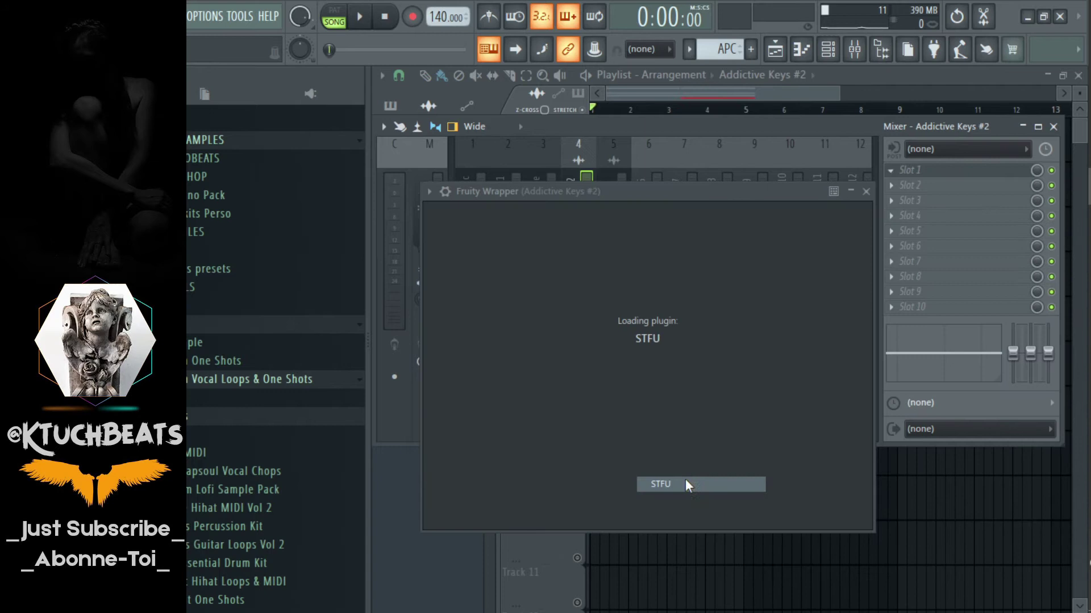
key("space")
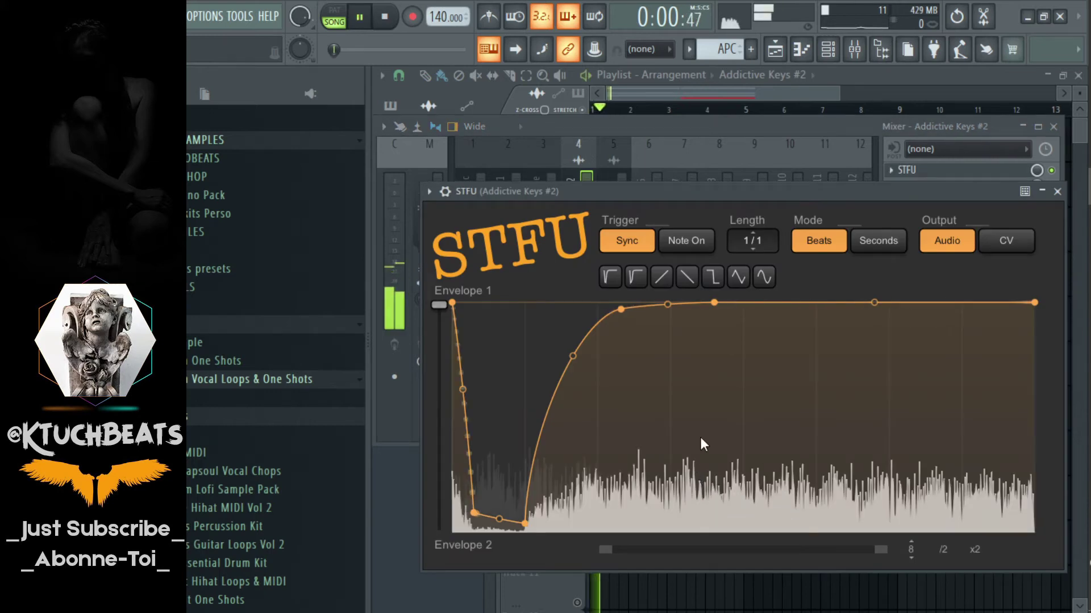
left_click(1058, 193)
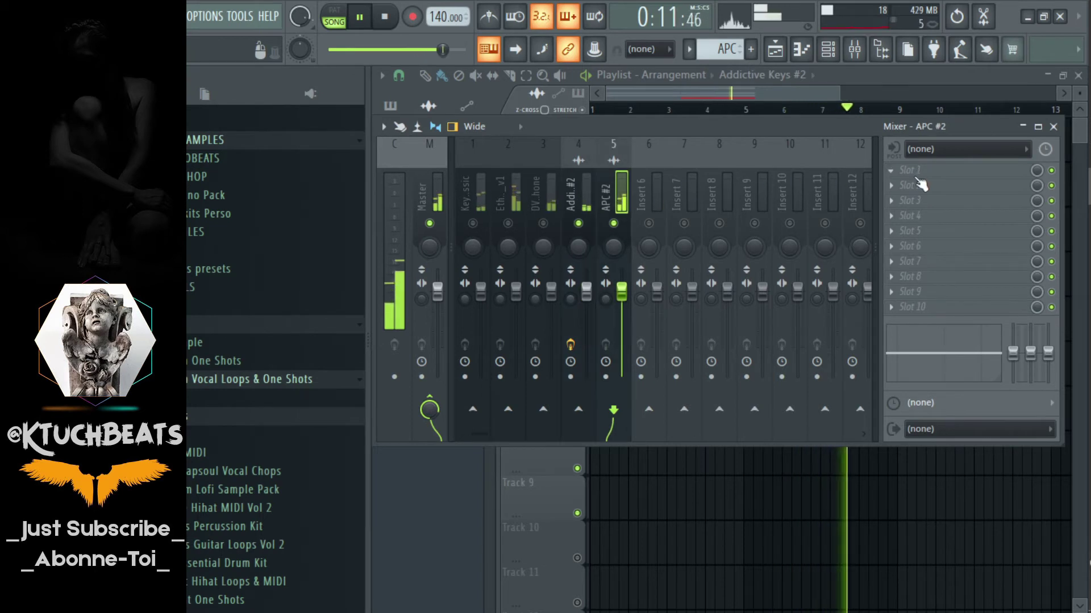
Step: Load HalfTime in slot 2 of the APC #2 mixer track with a 1/2 loop and Smooth at Swell 152ms
left_click(903, 186)
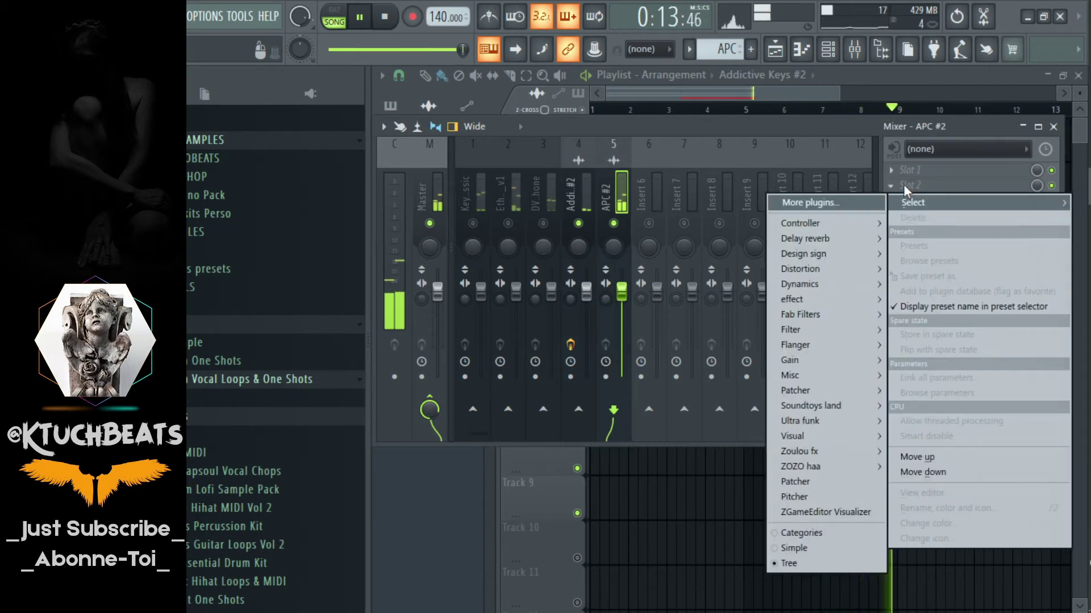
mouse_move(814, 459)
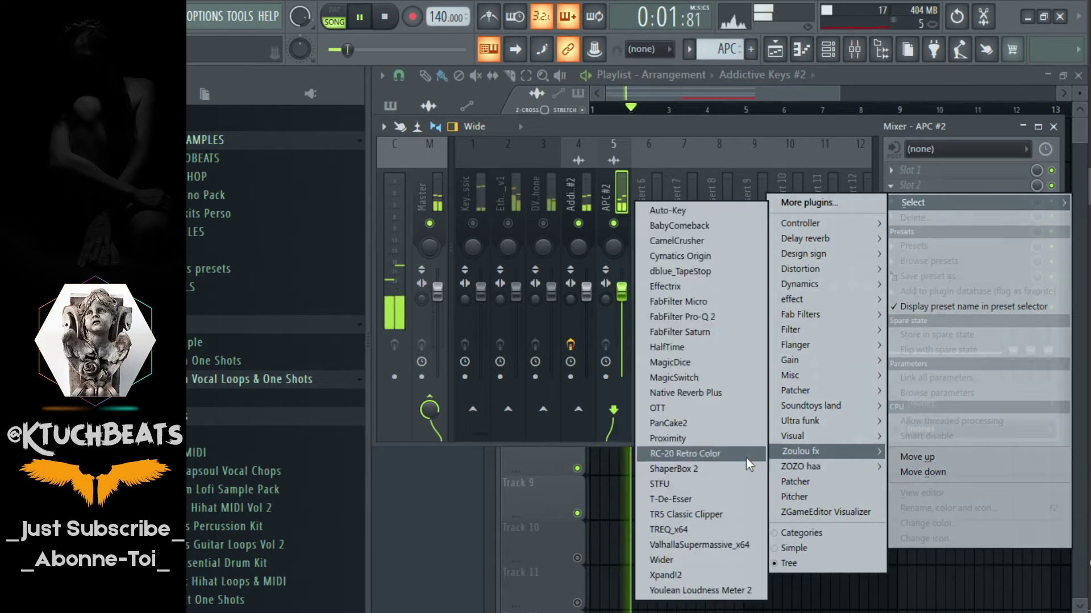
left_click(687, 348)
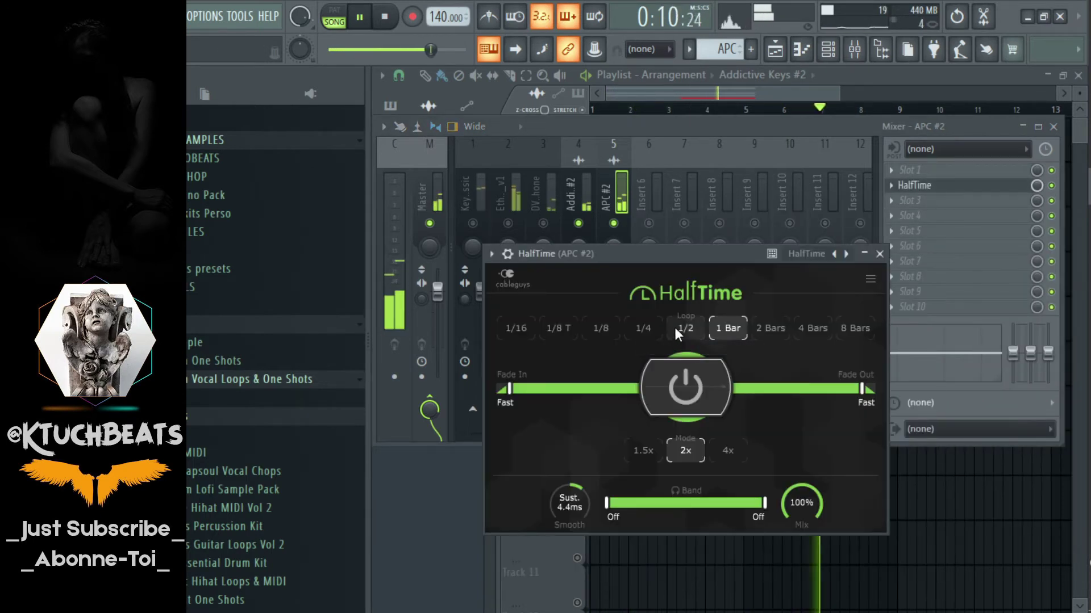
left_click(680, 328)
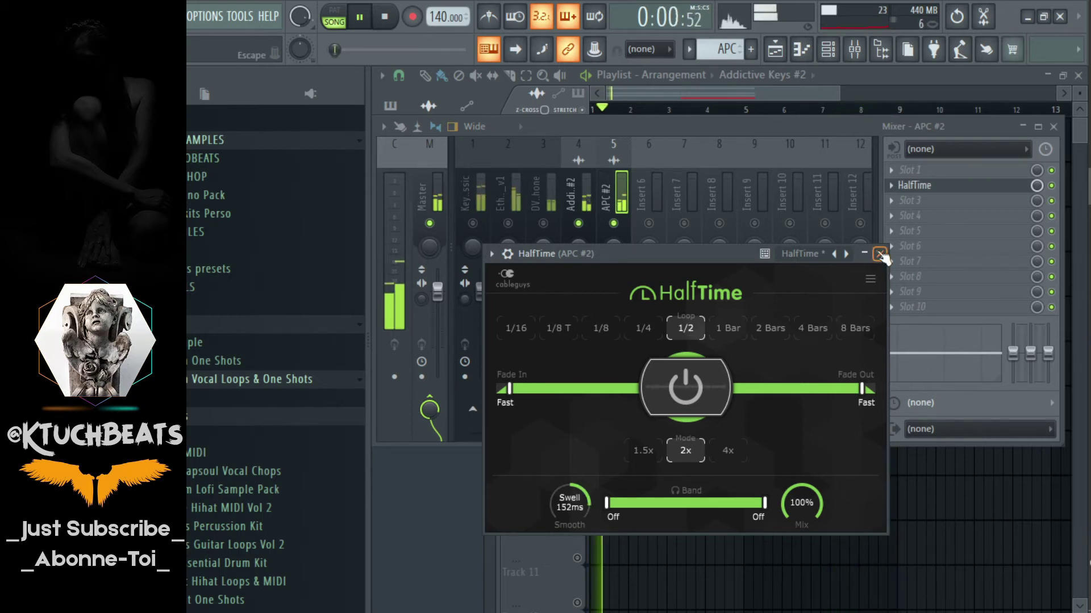
left_click(880, 254)
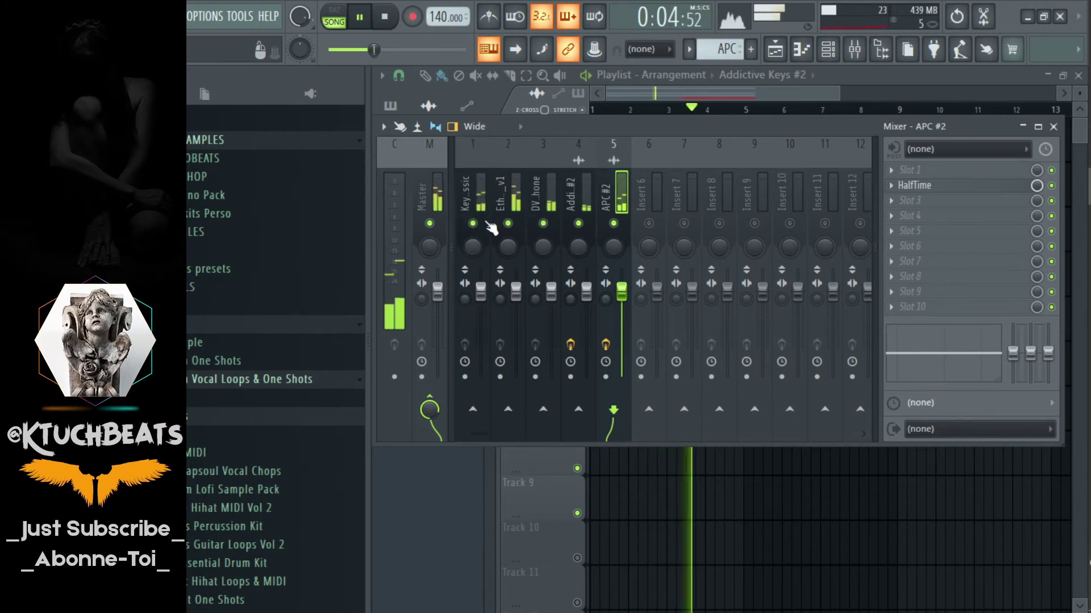
right_click(508, 224)
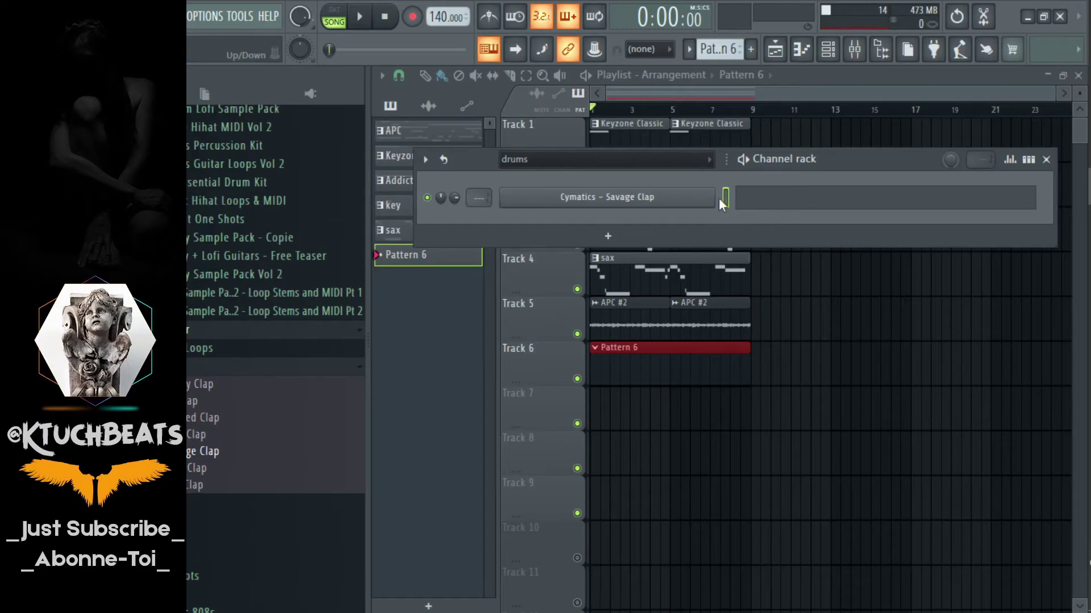
Step: Draw C5 Savage Clap notes on beat 3 of bar 1 and beat 4 of bar 2, and copy them into bars 3 and 4
left_click(718, 197)
mouse_move(537, 295)
left_mouse_down()
mouse_move(487, 295)
mouse_move(470, 309)
mouse_move(499, 407)
mouse_move(475, 477)
mouse_move(474, 330)
left_mouse_up()
left_click_drag(565, 370, 519, 370)
left_click(594, 370)
left_click_drag(632, 370, 600, 369)
left_click_drag(662, 322, 346, 392)
left_click_drag(494, 375, 672, 373)
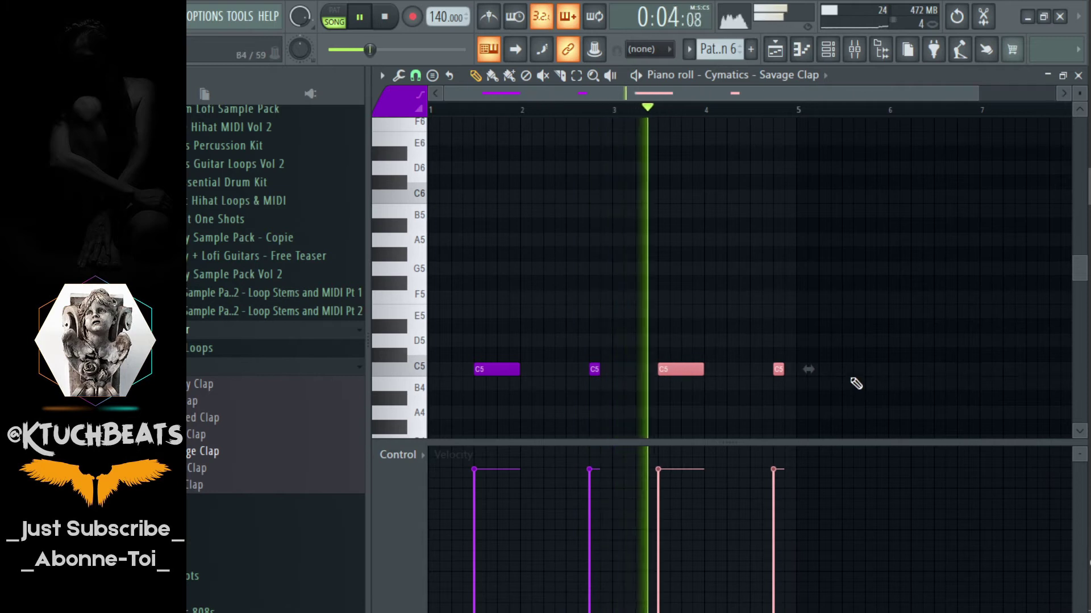
Step: Duplicate the four-bar clap pattern into bars 5 to 8 and stop playback
key("ctrl+a")
key("ctrl+b")
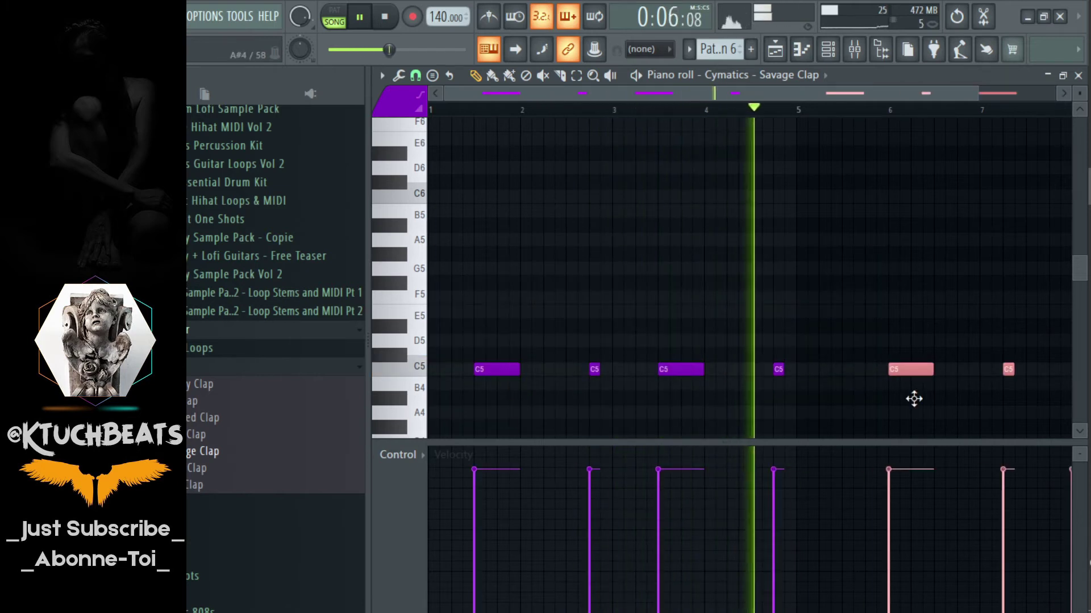
scroll(778, 117, "up", 5)
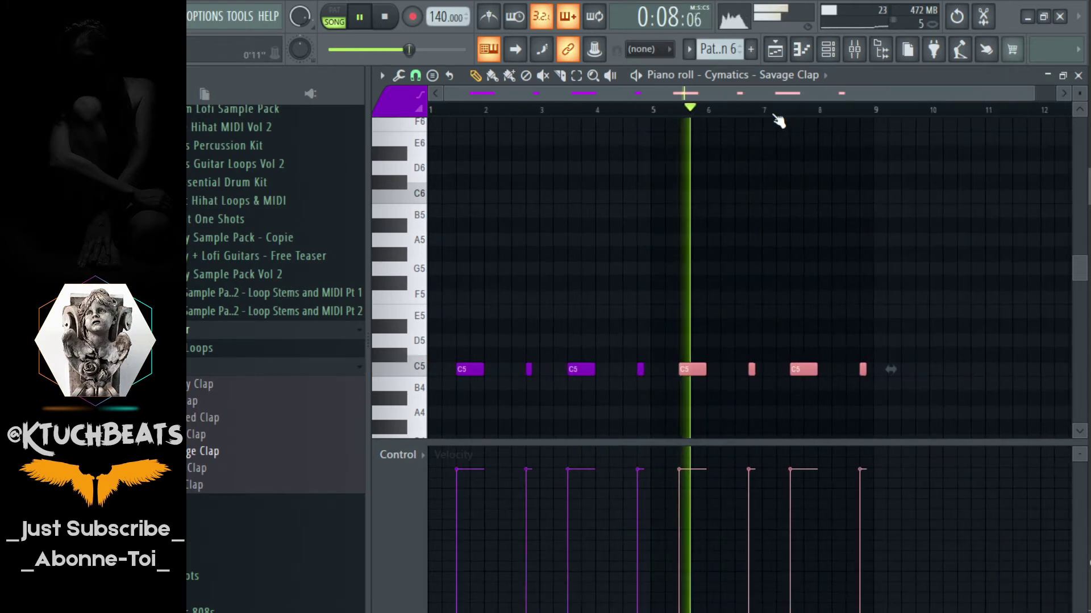
key("space")
Step: Add a short clap before the late bar 6 clap, chop it into a roll with ramped velocities, and add a quieter clap after
left_click(540, 370)
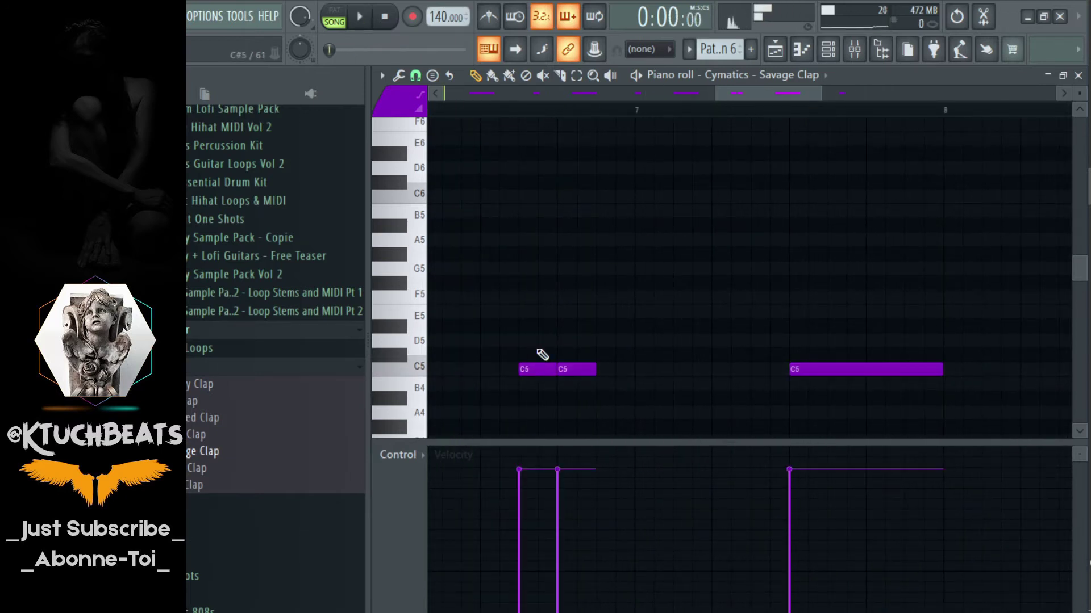
key("alt+u")
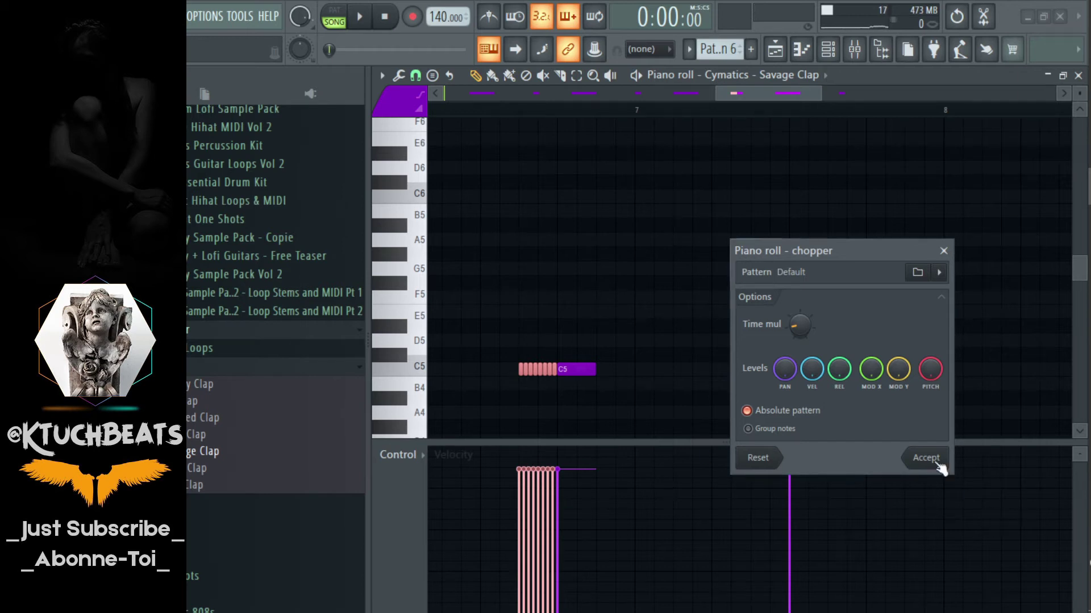
key("Return")
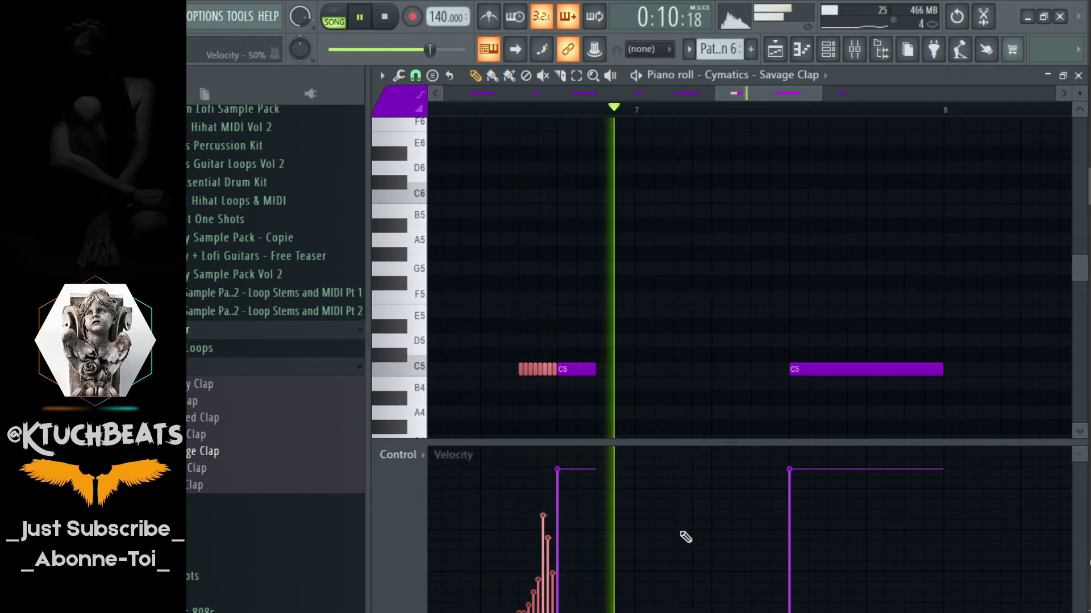
left_click(607, 375)
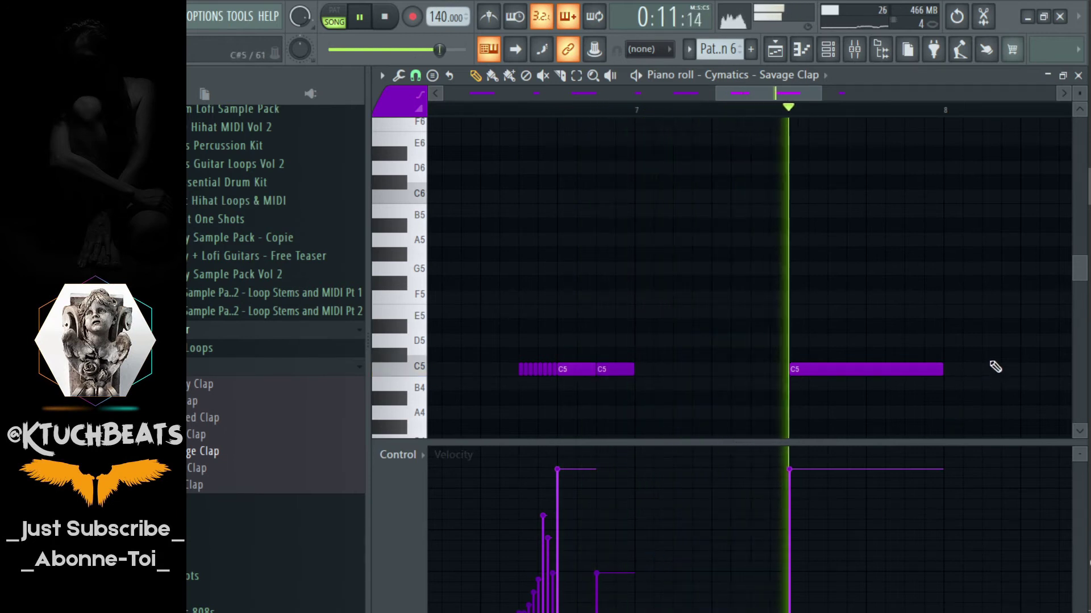
left_click_drag(740, 90, 896, 117)
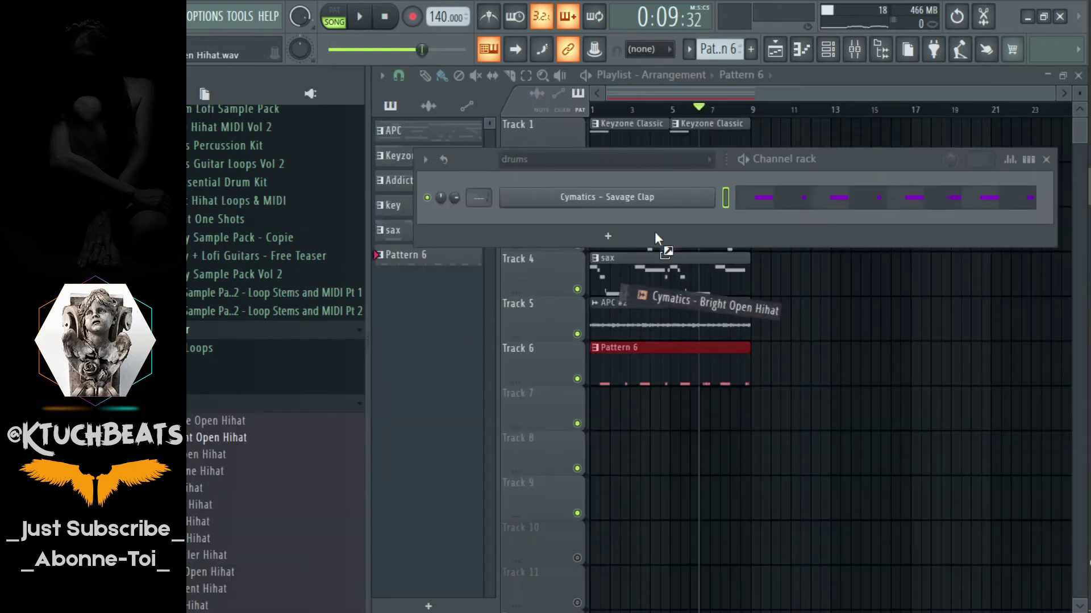
Step: Add the Cymatics - Bright Open Hihat sample to the drum channels and draw C5 notes at the start of bar 1 and in bar 4
left_click_drag(655, 234, 657, 225)
left_click(755, 228)
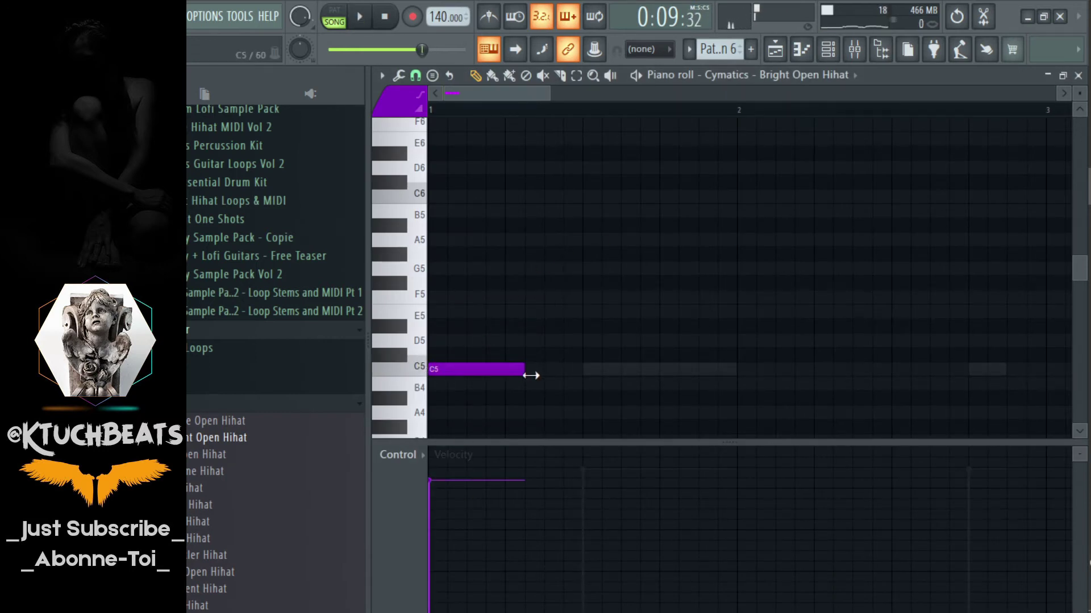
key("space")
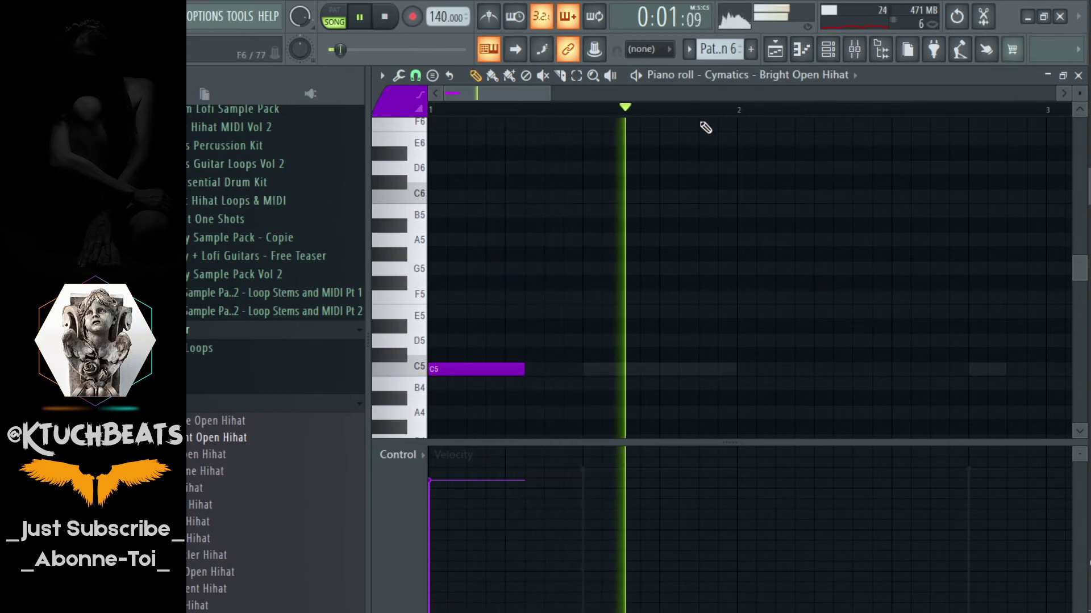
scroll(578, 111, "down", 3)
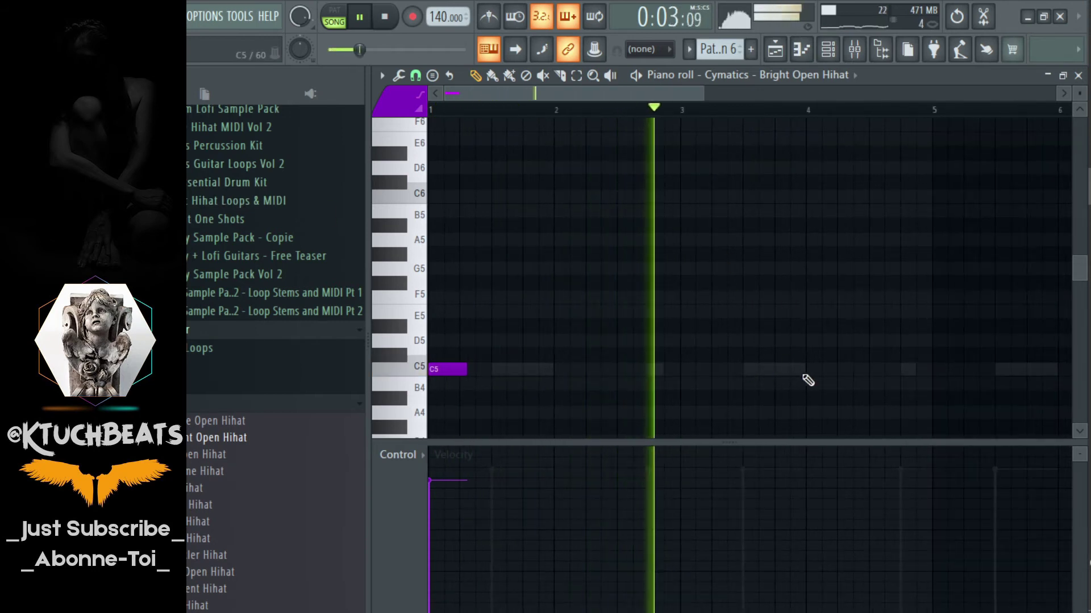
left_click(873, 371)
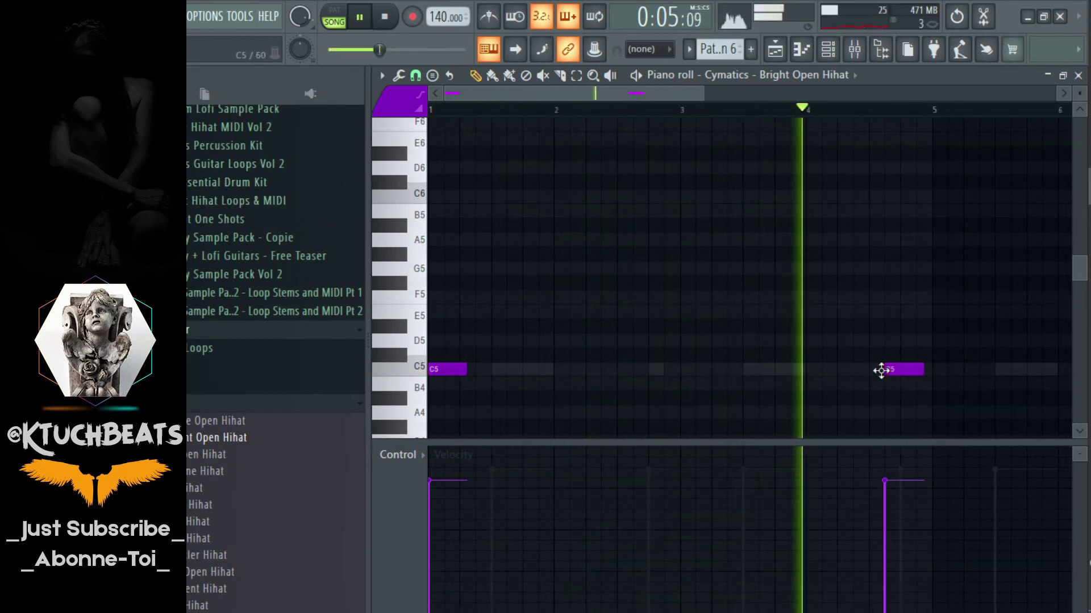
key("space")
Step: Copy the open hihat notes into bars 5 to 8 and extend the bar 5 hit into a run with falling velocities
left_click_drag(967, 341, 431, 418)
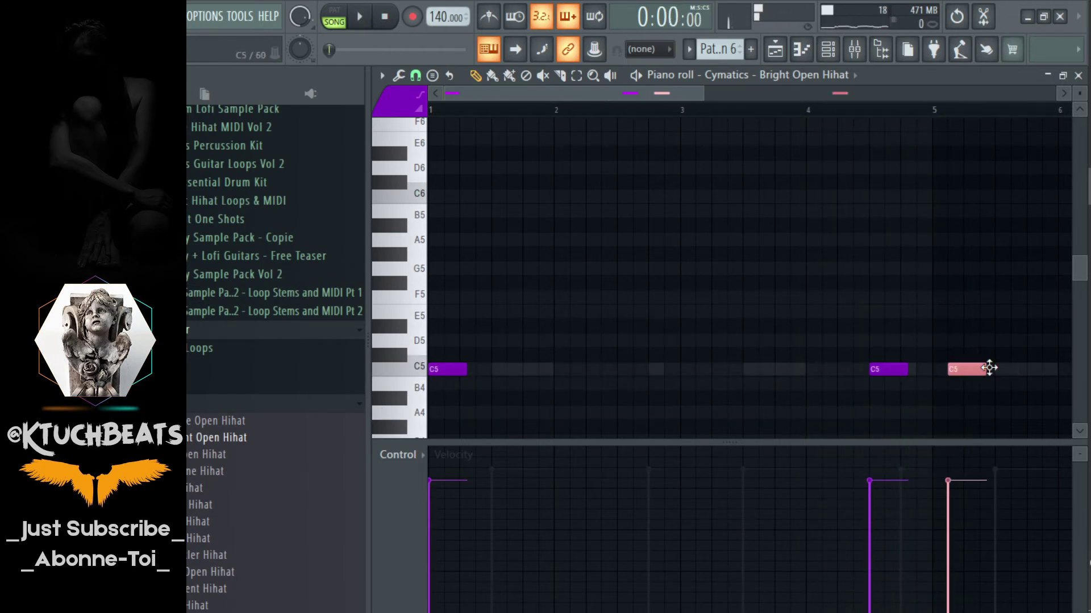
left_click_drag(673, 93, 762, 96)
left_click(784, 370)
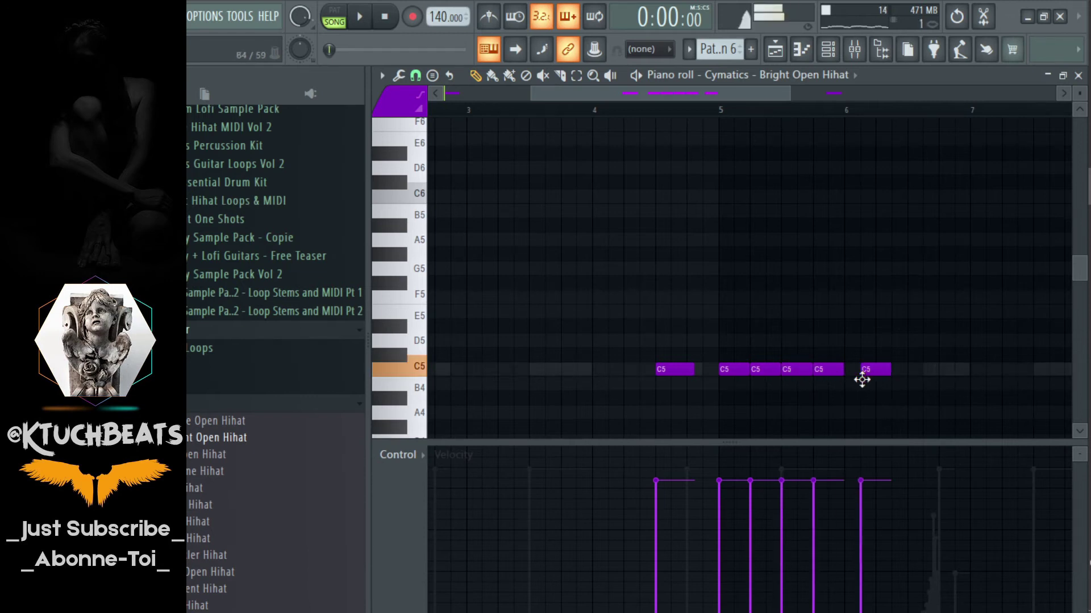
left_click_drag(754, 388, 755, 390)
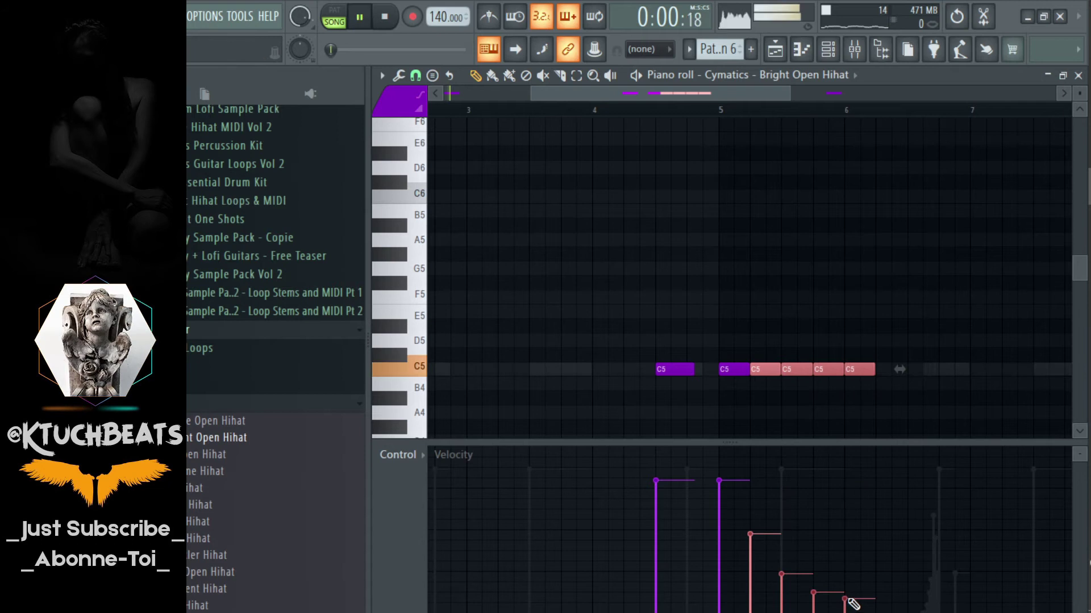
left_click(1077, 76)
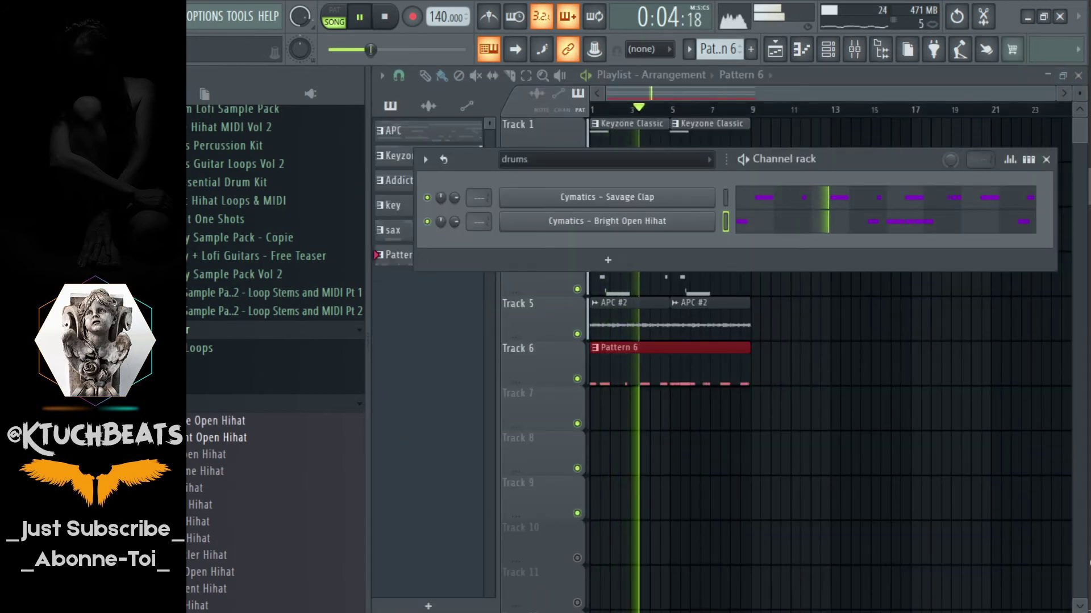
Step: Add the Cymatics - Chop Rimshot sample and draw short C5 hits late in bar 2 and in bar 4, the second quieter
left_click(170, 386)
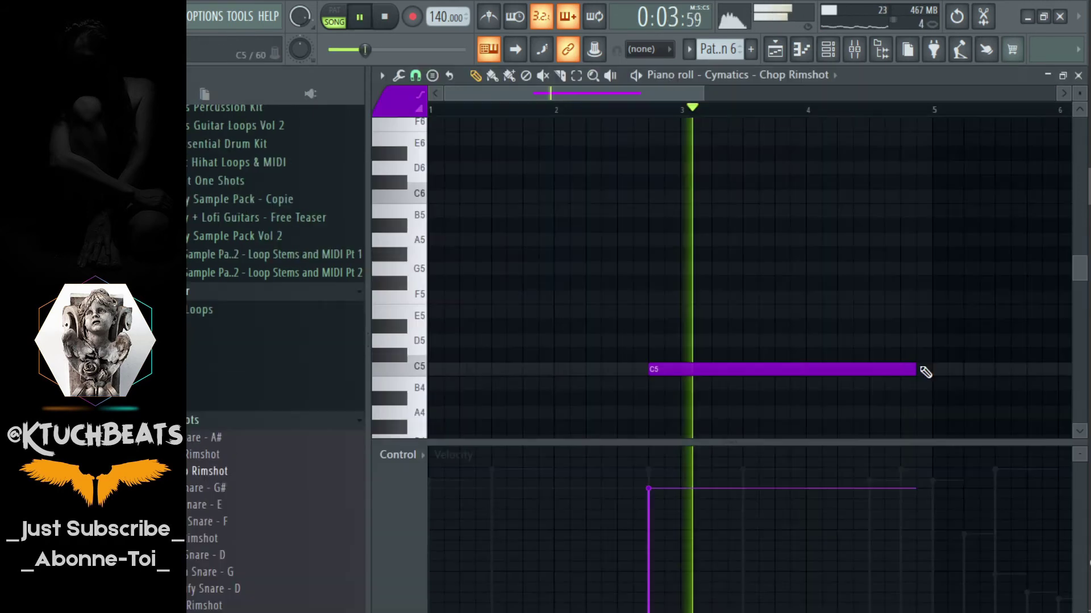
left_click_drag(923, 370, 663, 370)
left_click(869, 370)
left_click(861, 529)
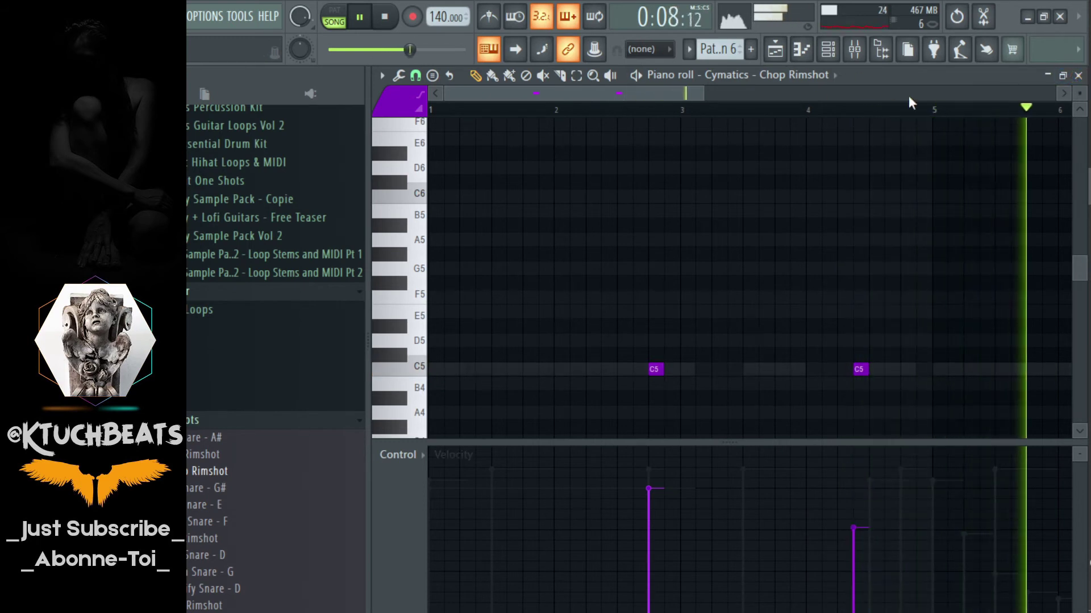
Step: Duplicate the four-bar rimshot pattern twice to fill bars 5 to 12
key("ctrl+a")
key("ctrl+b")
key("ctrl+b")
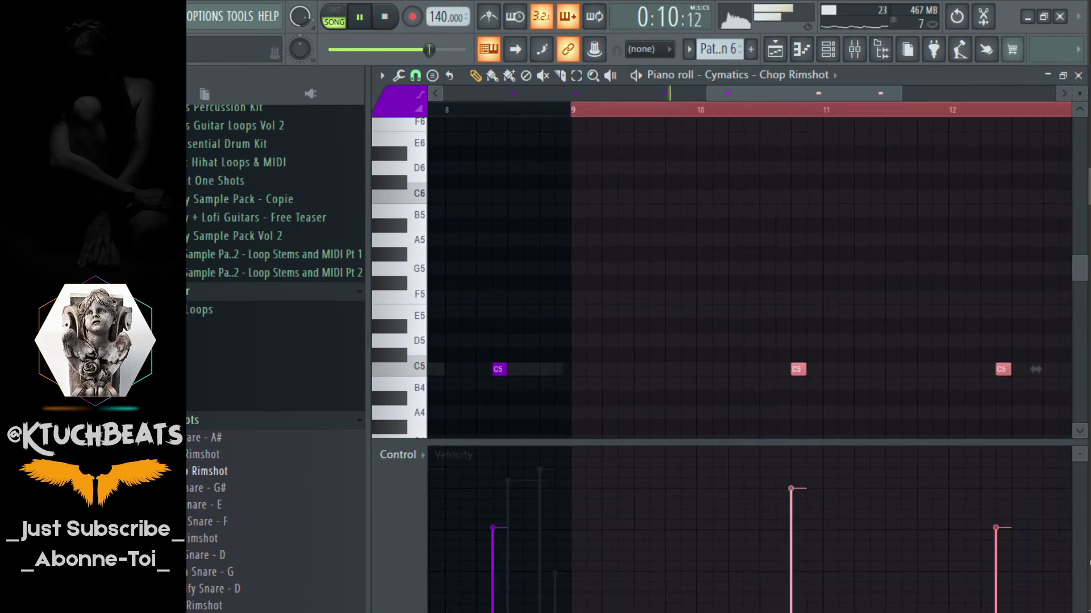
scroll(674, 114, "down", 4)
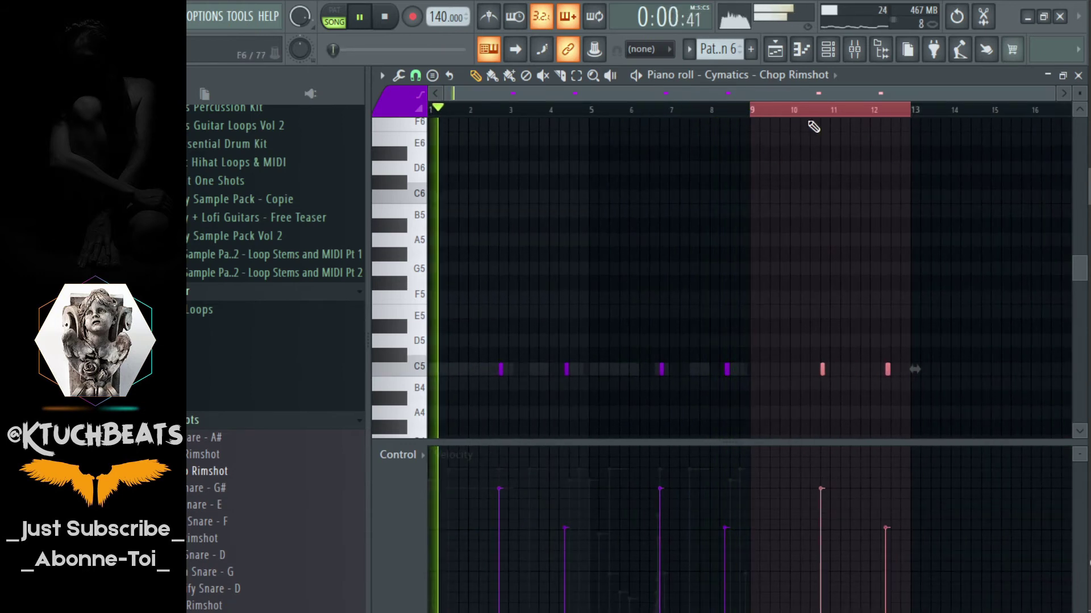
Step: Add the Cymatics - Bang Percussion 4 sample and draw two short C5 hits early in bar 2 with nearly equal velocities
key("F7")
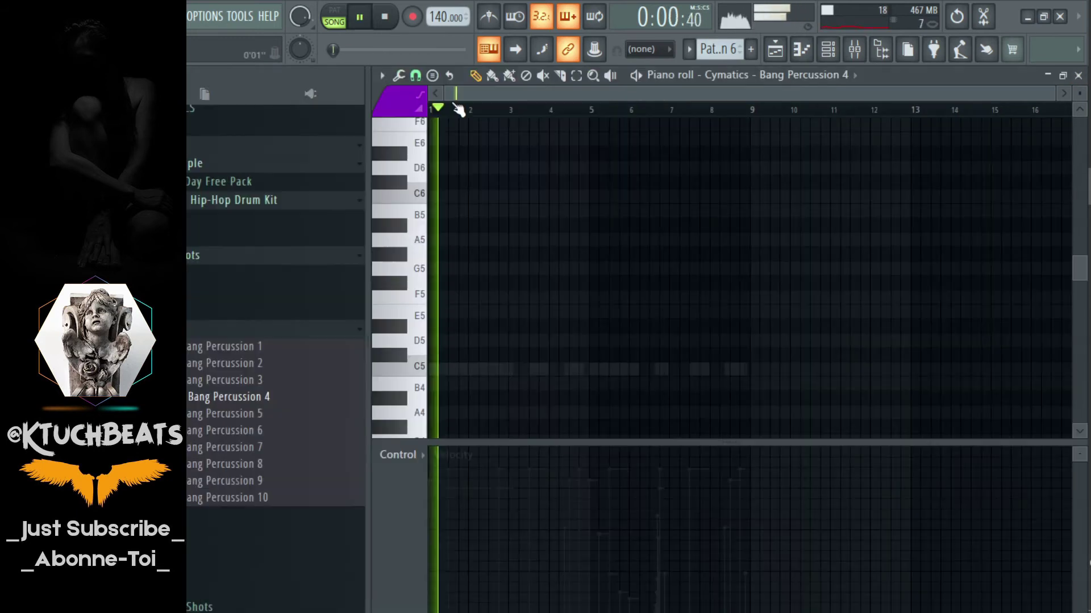
left_click(551, 369)
key("space")
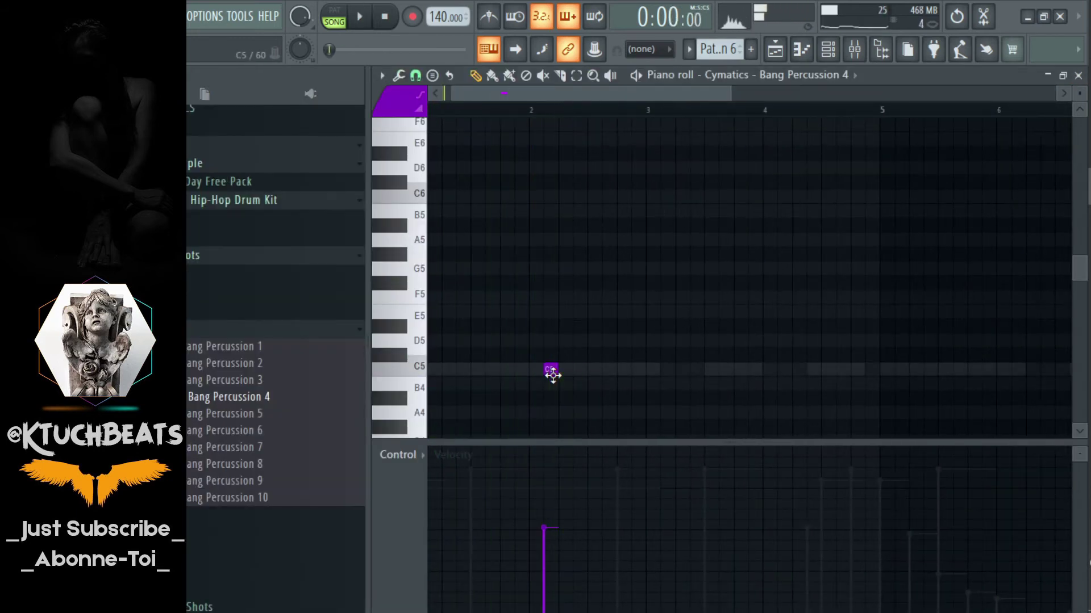
scroll(538, 125, "up", 3)
left_click_drag(567, 370, 628, 372)
left_click(614, 372)
key("space")
left_click_drag(573, 487, 616, 487)
Step: Copy the two percussion hits to the end of bar 4 and duplicate the four-bar pattern into bars 5 to 8
left_click_drag(752, 335, 562, 419)
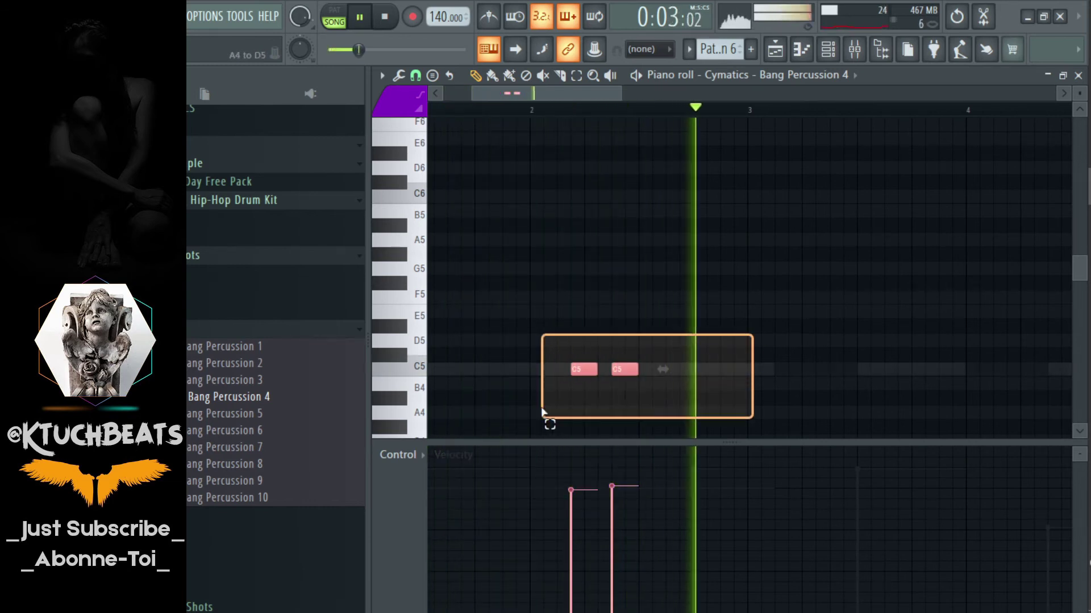
scroll(694, 110, "down", 3)
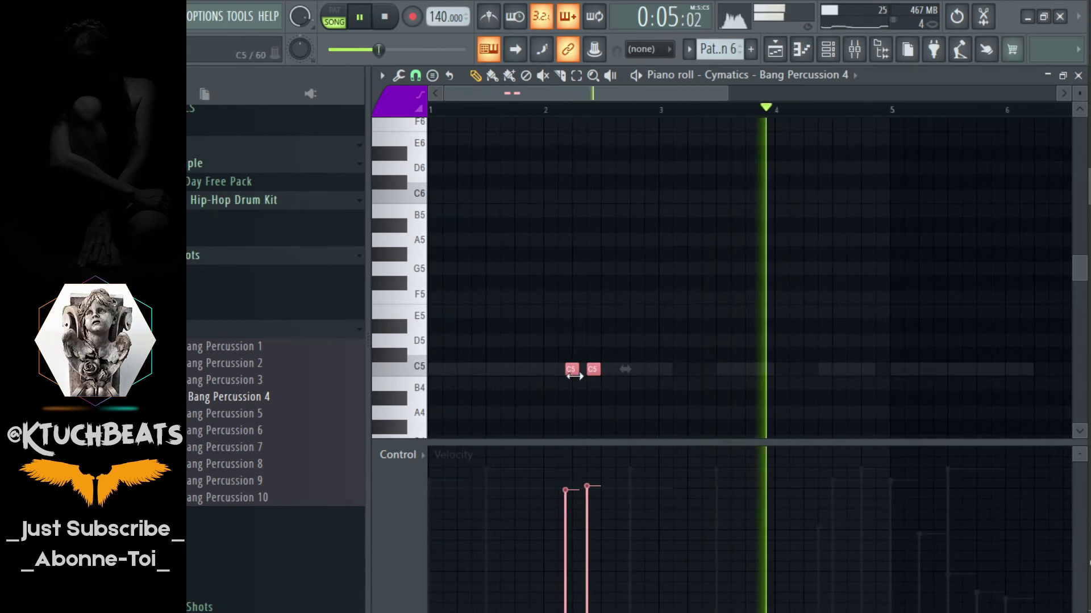
left_click_drag(571, 369, 860, 369)
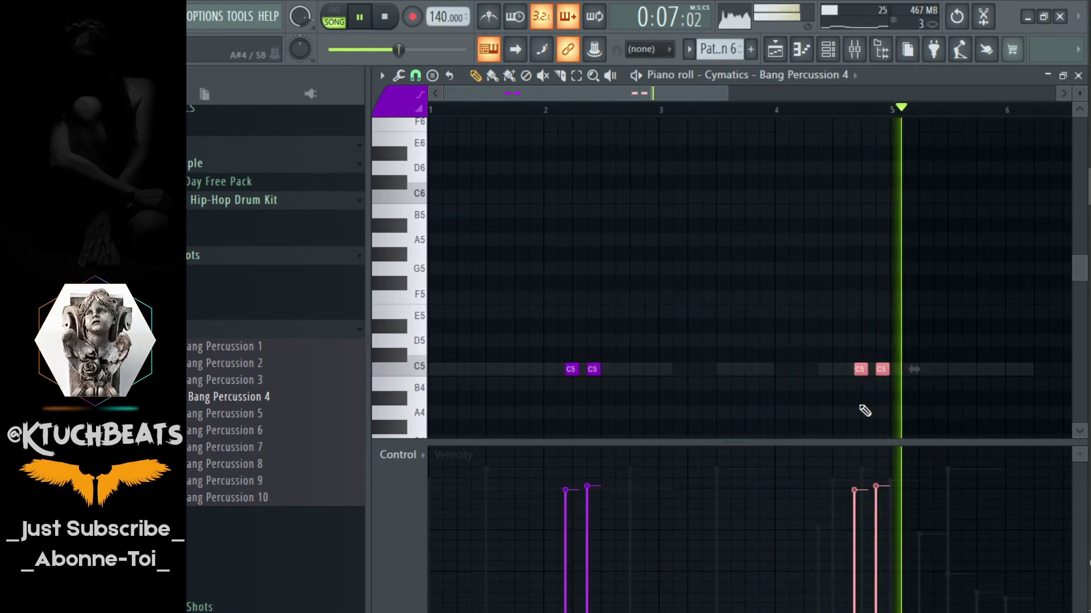
left_click_drag(900, 110, 432, 111)
key("ctrl+b")
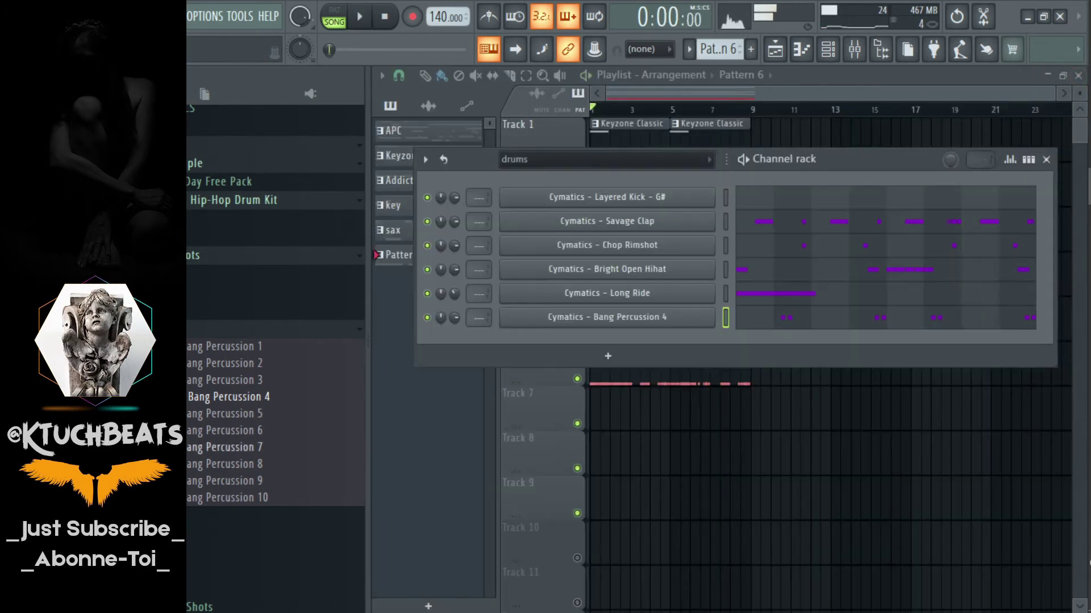
Step: Add the Cymatics - Bang Closed Hihat 1 sample as a new drum channel and open its piano roll
left_click(202, 316)
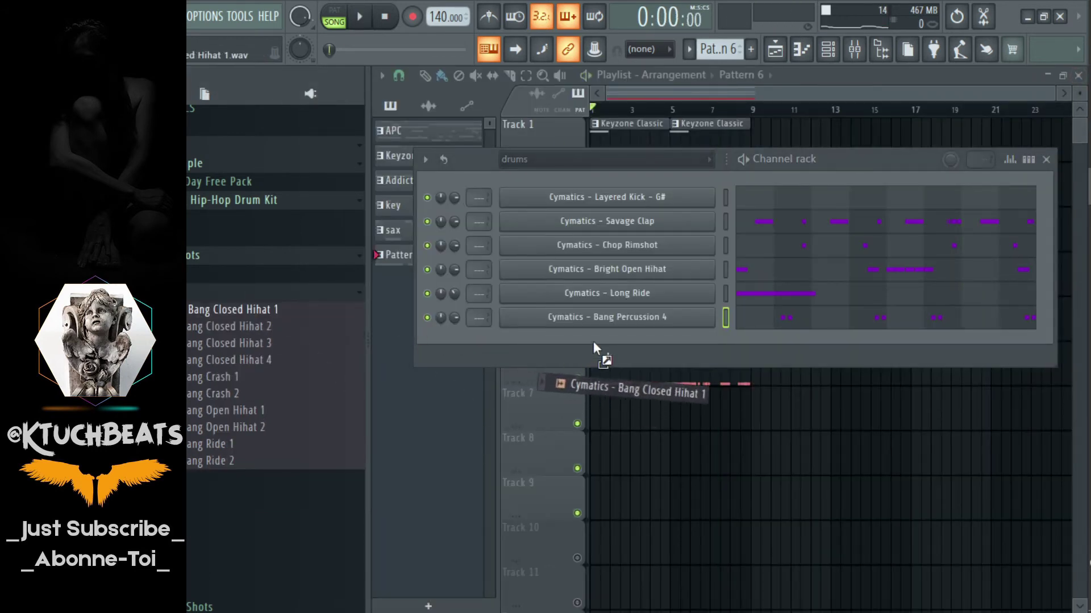
left_click_drag(590, 343, 604, 335)
right_click(708, 341)
left_click(738, 342)
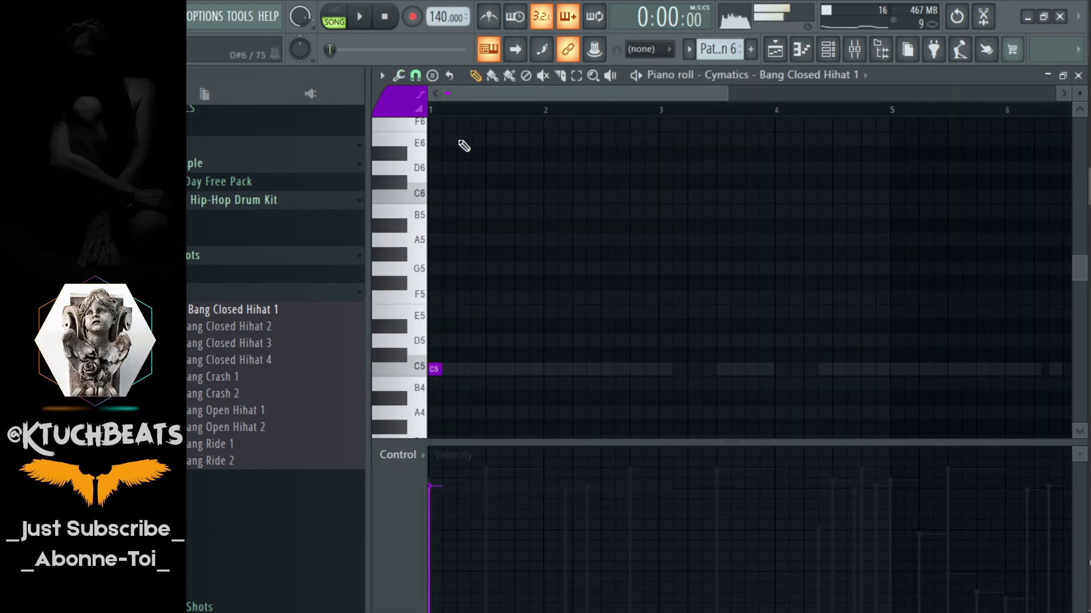
Step: Draw six short C5 closed hihat hits across bar 1 and level their velocities
scroll(440, 115, "up", 3)
left_click(496, 357)
key("space")
key("space")
left_click(531, 370)
mouse_move(565, 465)
left_mouse_down()
mouse_move(454, 469)
mouse_move(494, 473)
left_mouse_up()
key("space")
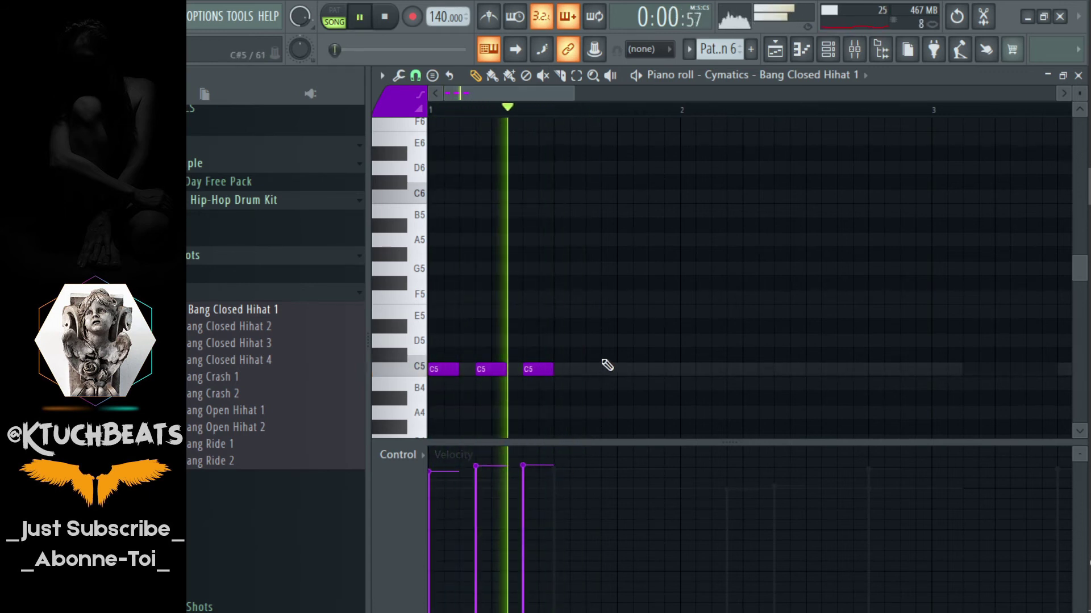
left_click(565, 369)
left_click(608, 369)
left_click(654, 368)
key("space")
Step: Extend the closed hihat pattern over eight bars with varied velocities and some hits raised to D5 and E5
left_click(855, 49)
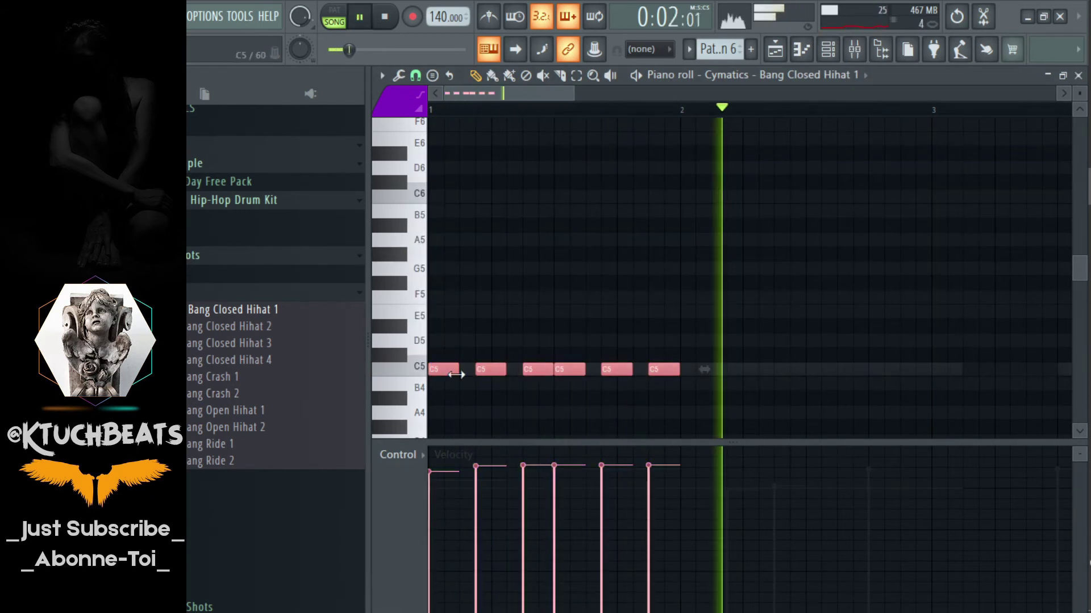
left_click(475, 326)
left_click(459, 549)
key("space")
left_click(762, 341)
scroll(708, 270, "down", 2)
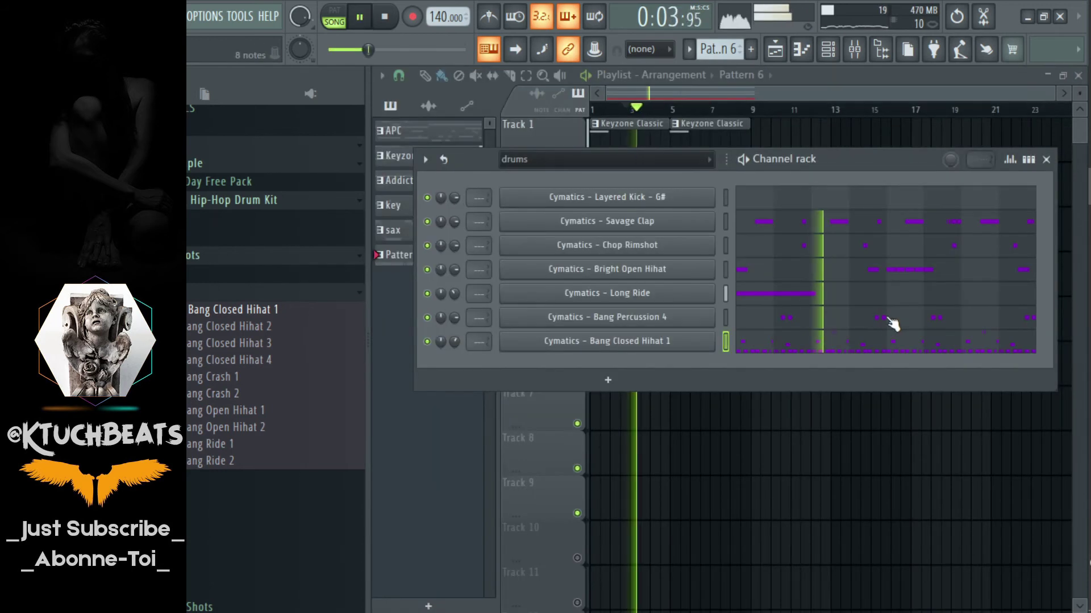
left_click(894, 319)
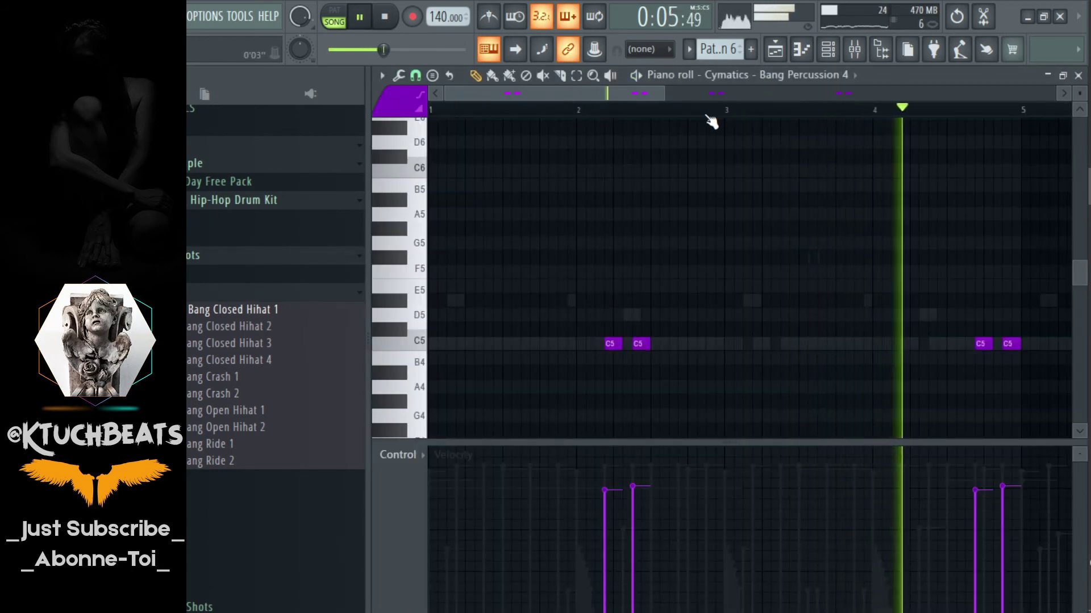
scroll(710, 119, "down", 3)
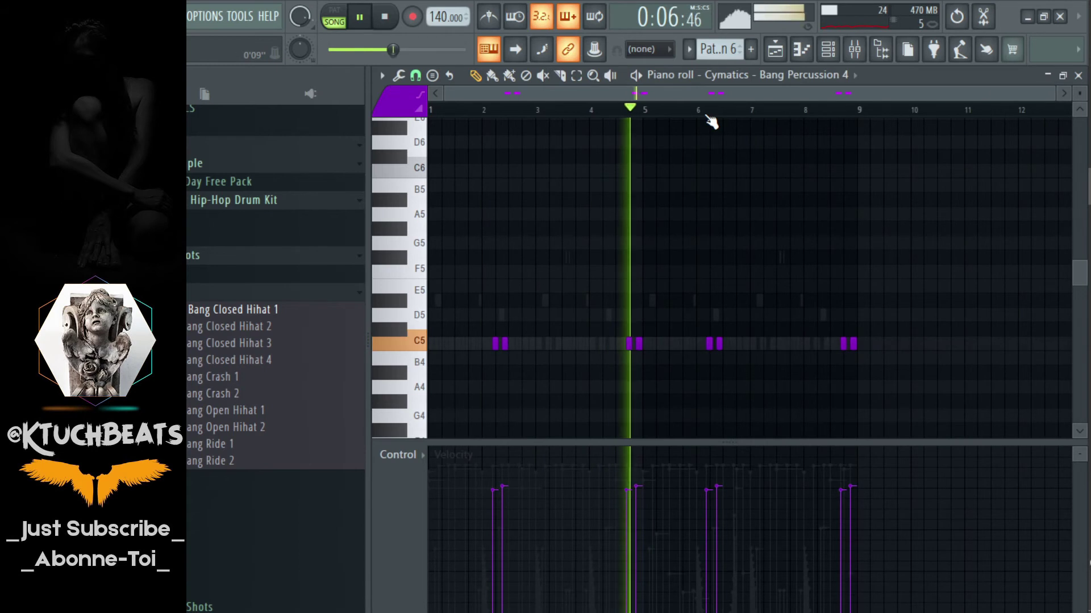
left_click(1078, 76)
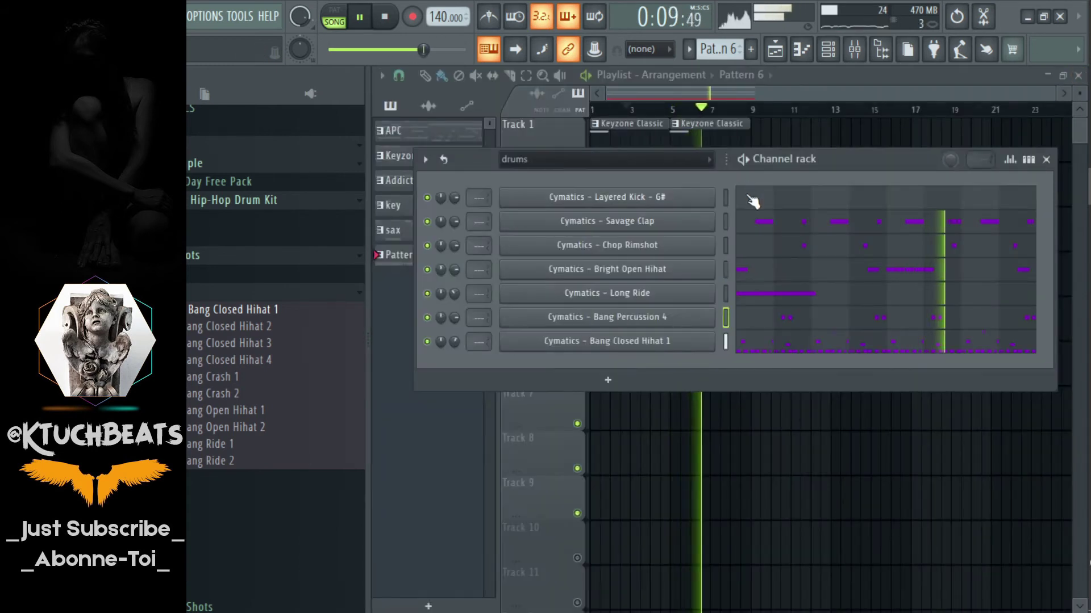
Step: Draw short C5 kick hits on the Cymatics - Layered Kick - G# channel at the start of bar 1 and before the middle of bar 2
left_click(755, 199)
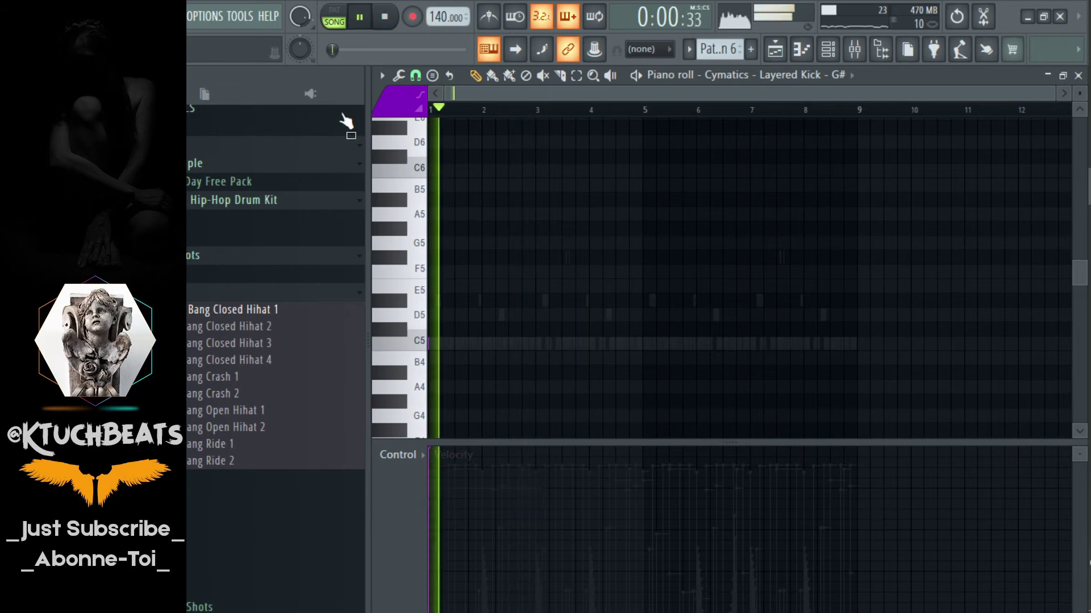
scroll(456, 116, "up", 3)
scroll(456, 116, "up", 2)
key("space")
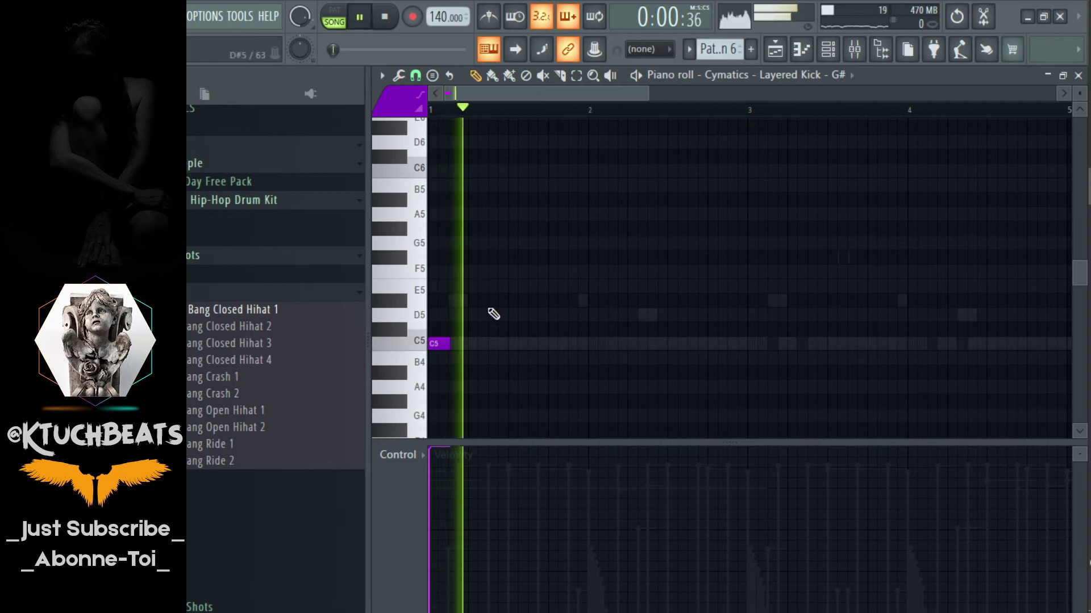
left_click(648, 344)
left_click_drag(641, 344, 652, 346)
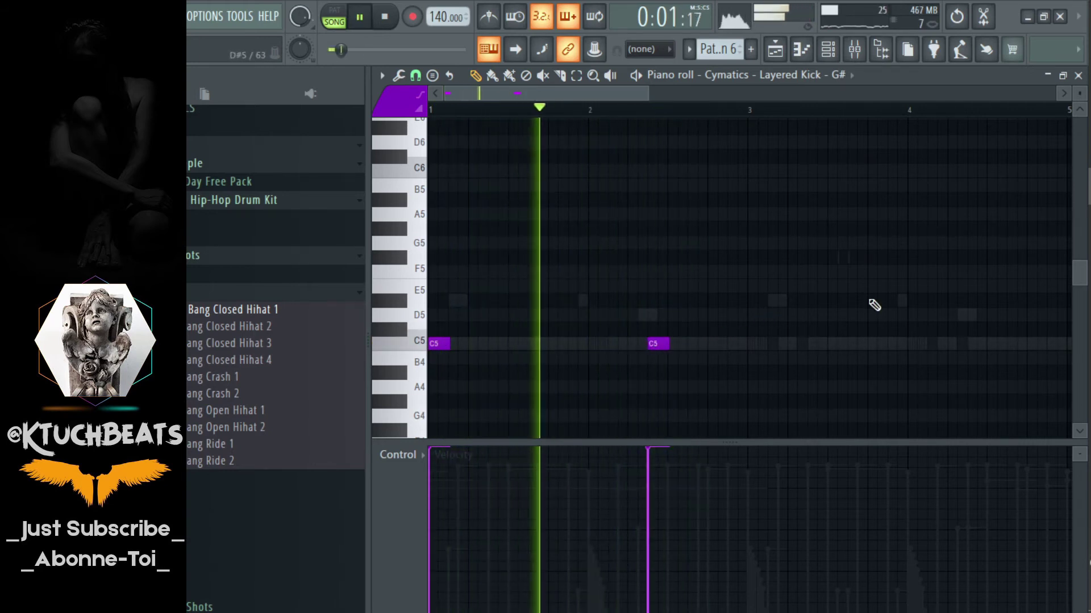
Step: Continue the C5 kick pattern with a hit at the start of bar 3 and further hits in bar 4
left_click(758, 344)
left_click(973, 344)
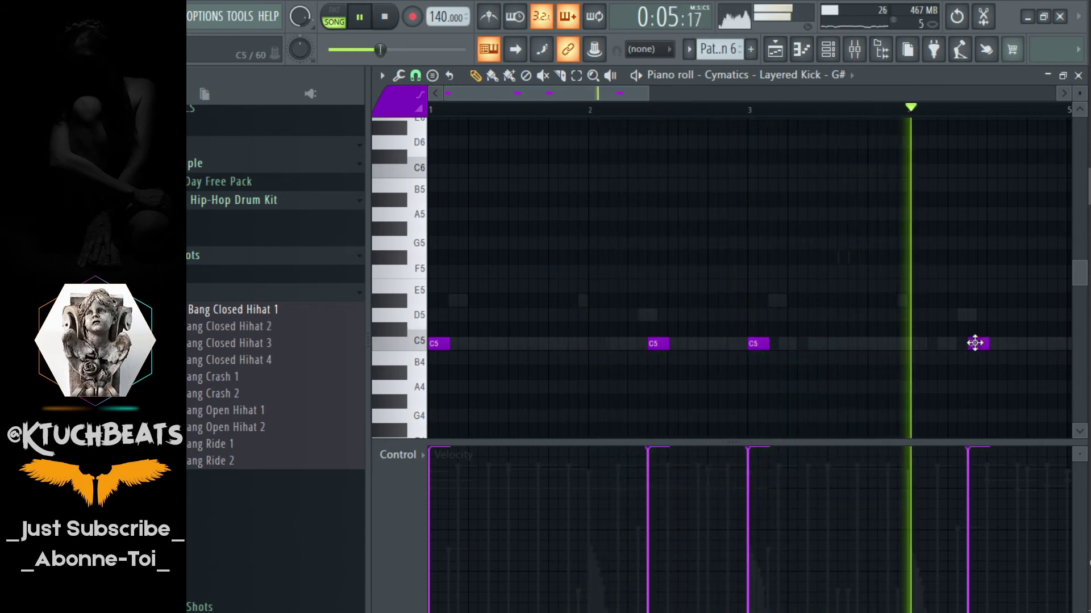
left_click(1033, 344)
key("space")
left_click(690, 96)
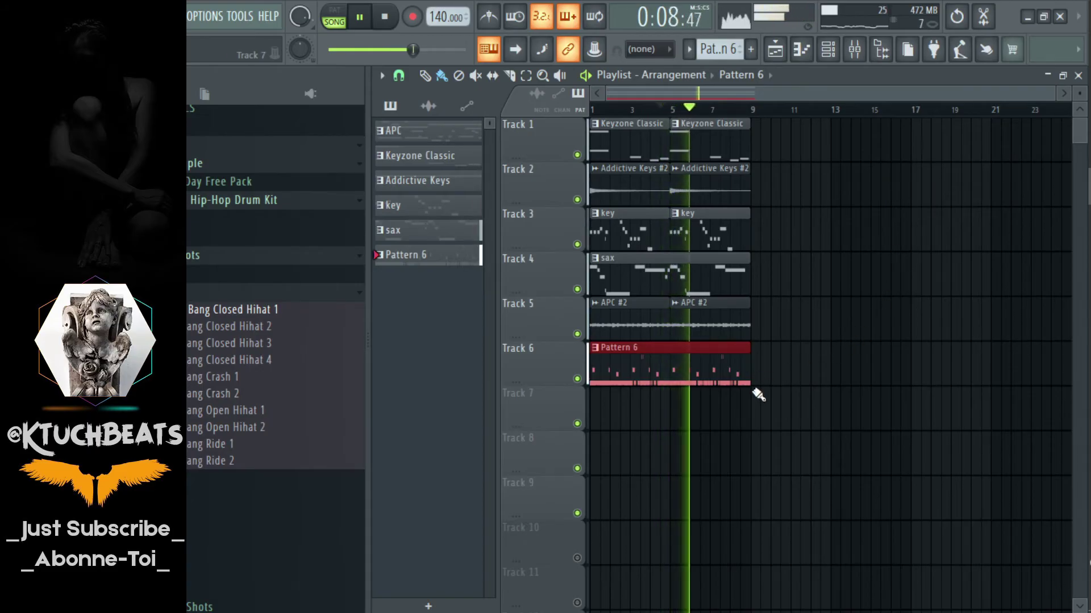
Step: Create a pattern named 808 with an eight-bar Cymatics - Bang 808 3 - F bassline using slide notes, and place it on Track 7
left_click(752, 50)
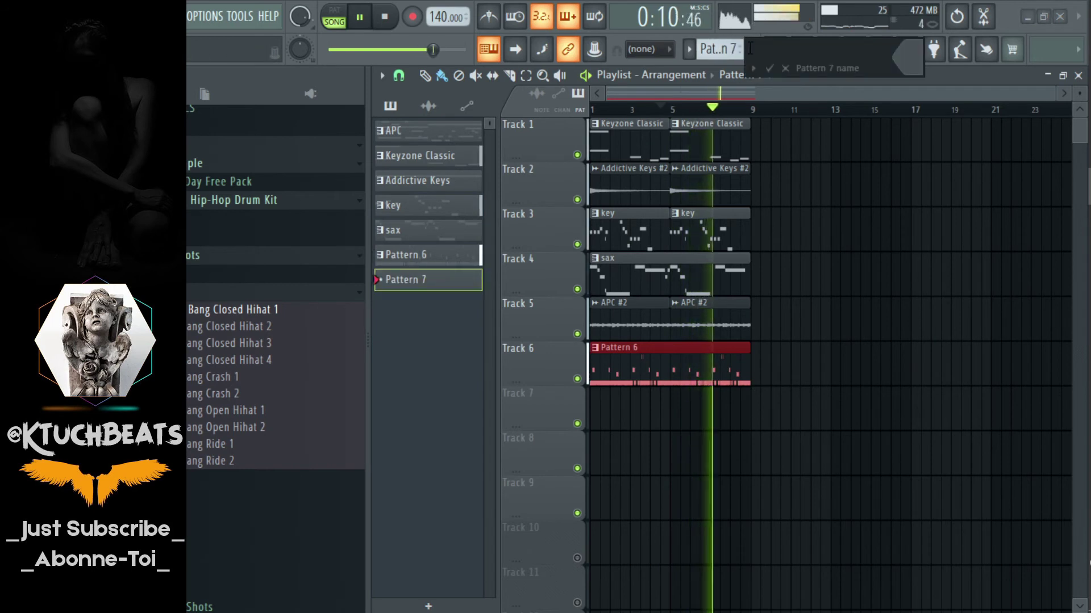
key("Return")
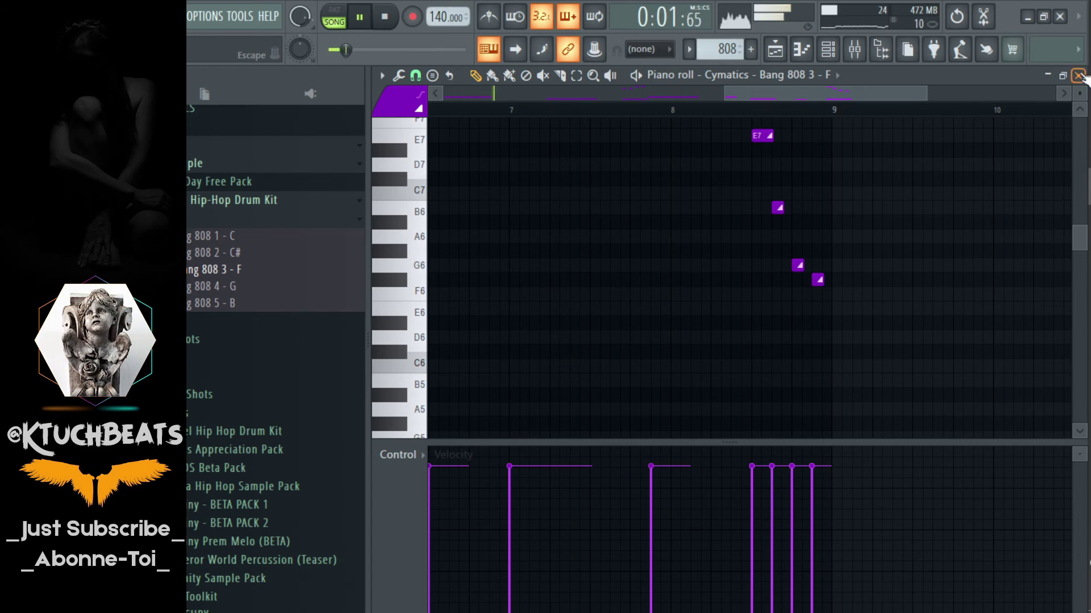
left_click(1078, 75)
key("F6")
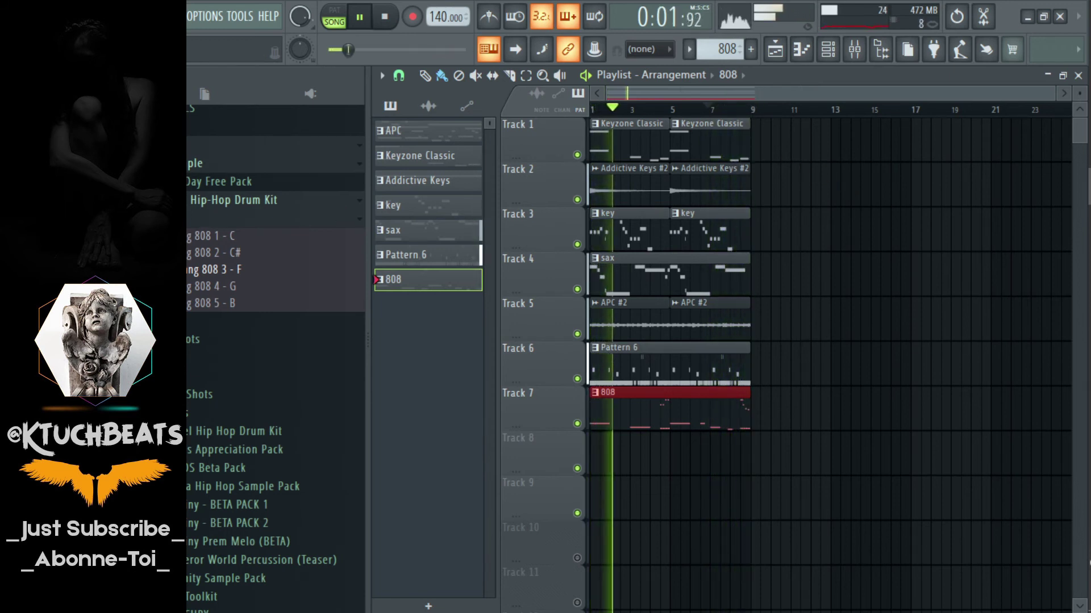
Step: Create a pattern named grim and write a four-bar Cymatics - Sub 808 - C line of evenly repeated notes with high slide notes
left_click(826, 51)
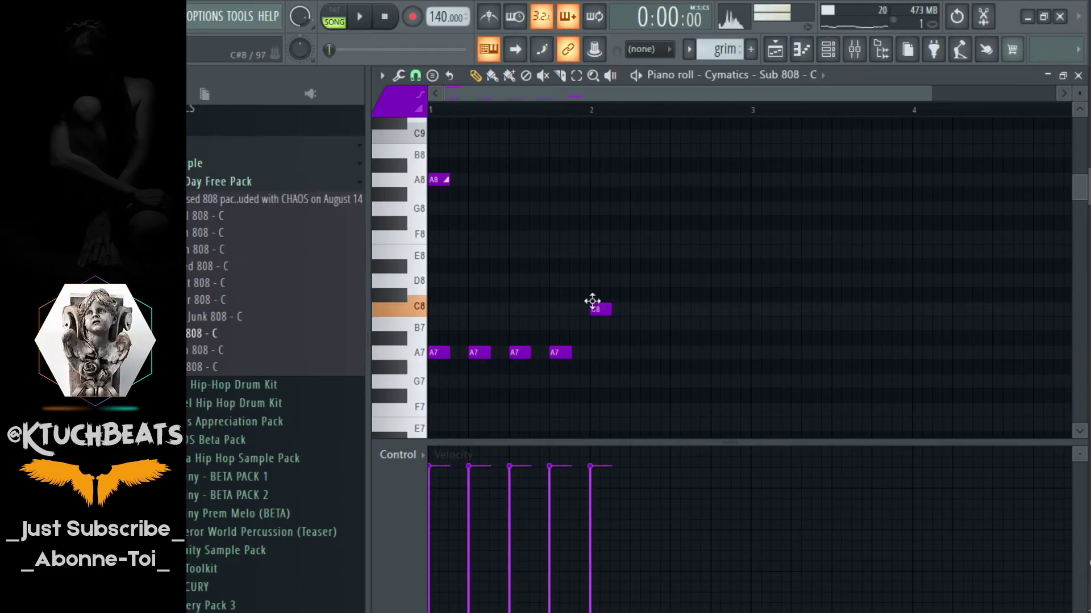
left_click(748, 324)
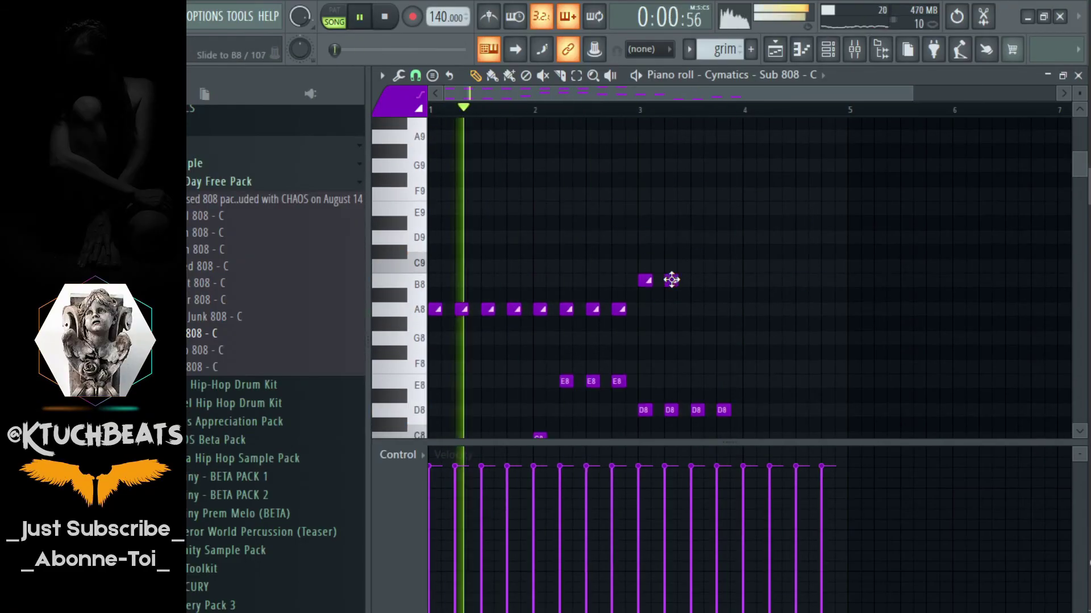
left_click_drag(431, 246, 769, 426)
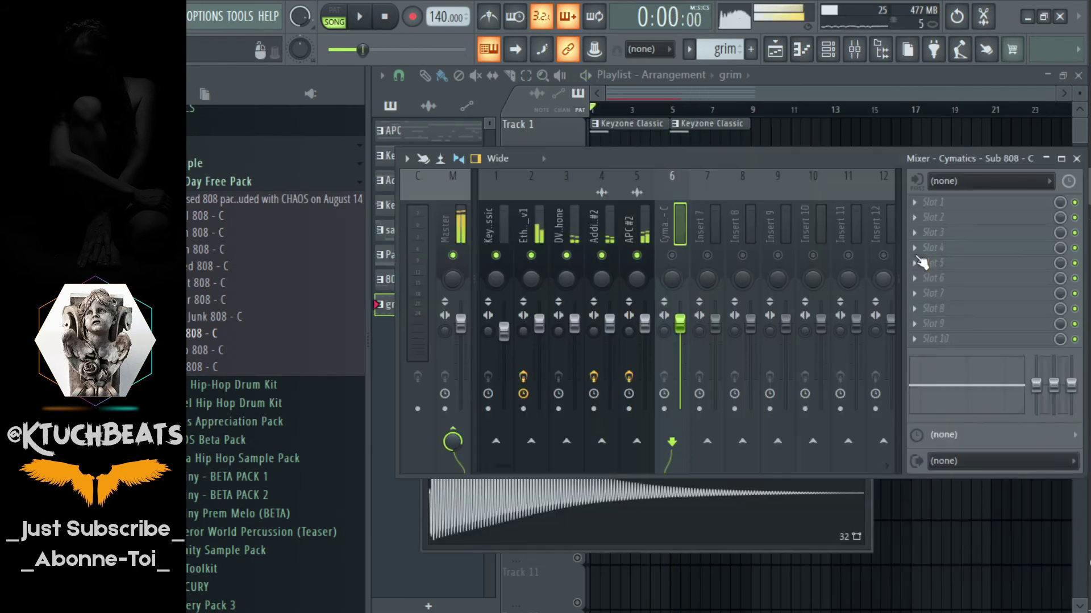